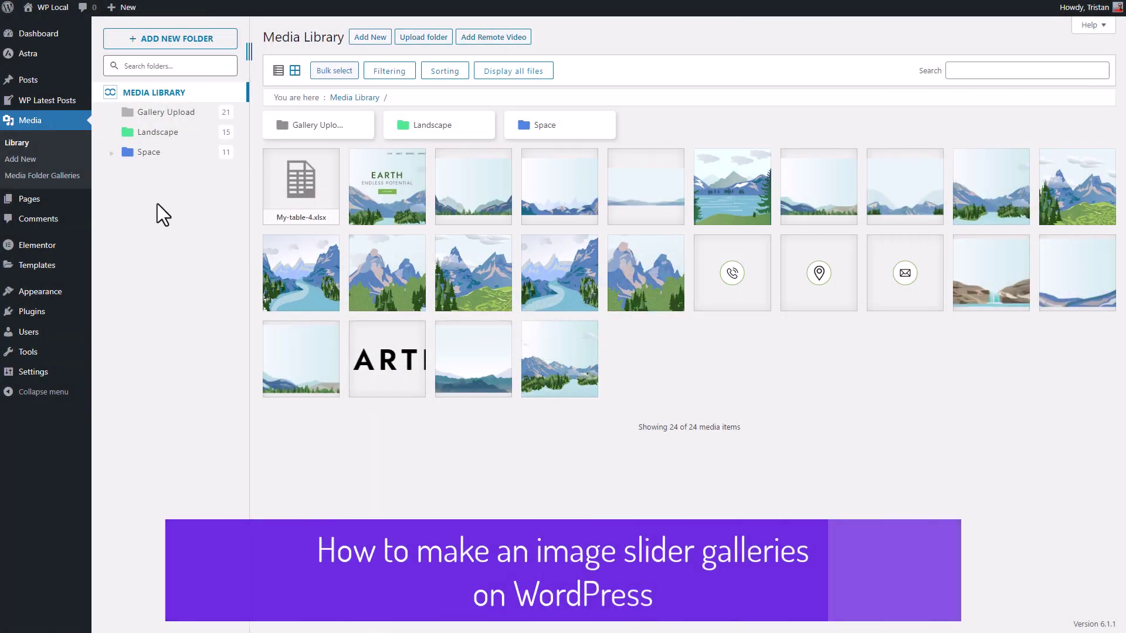
Show the Landscape folder's 15 images, then go to Media Folder Galleries.
click(158, 131)
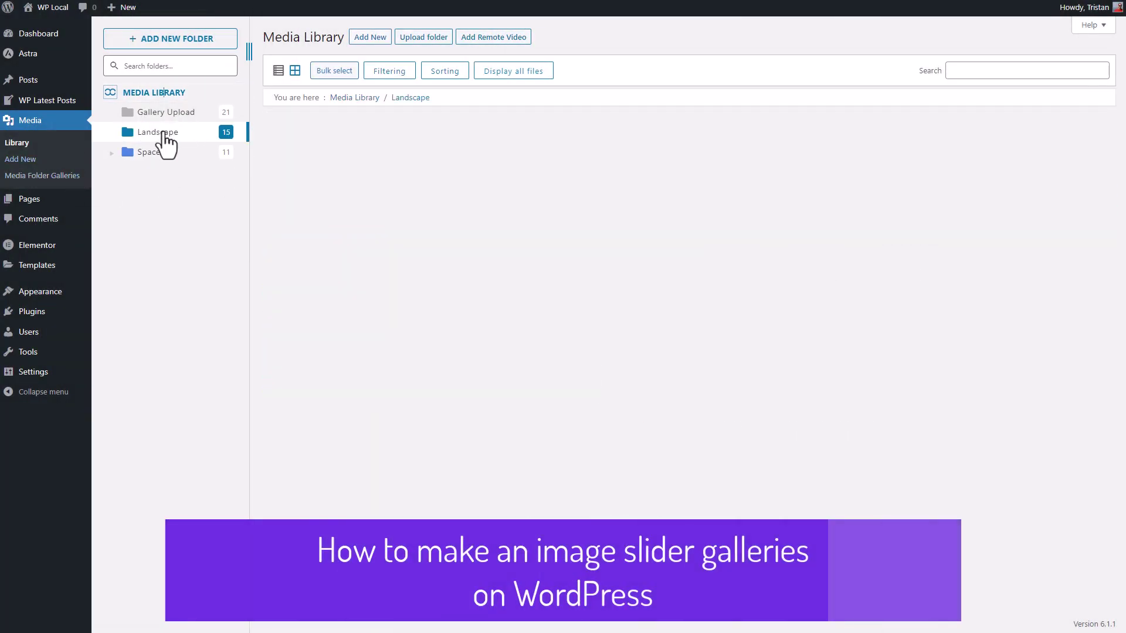
click(42, 175)
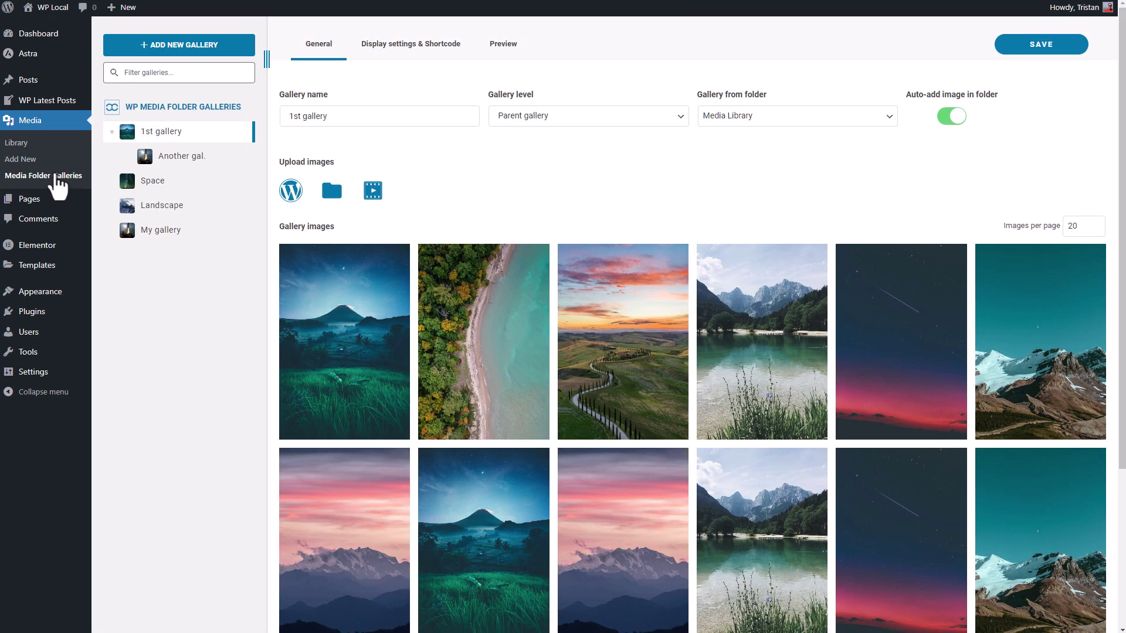
scroll(472, 332, down, 2)
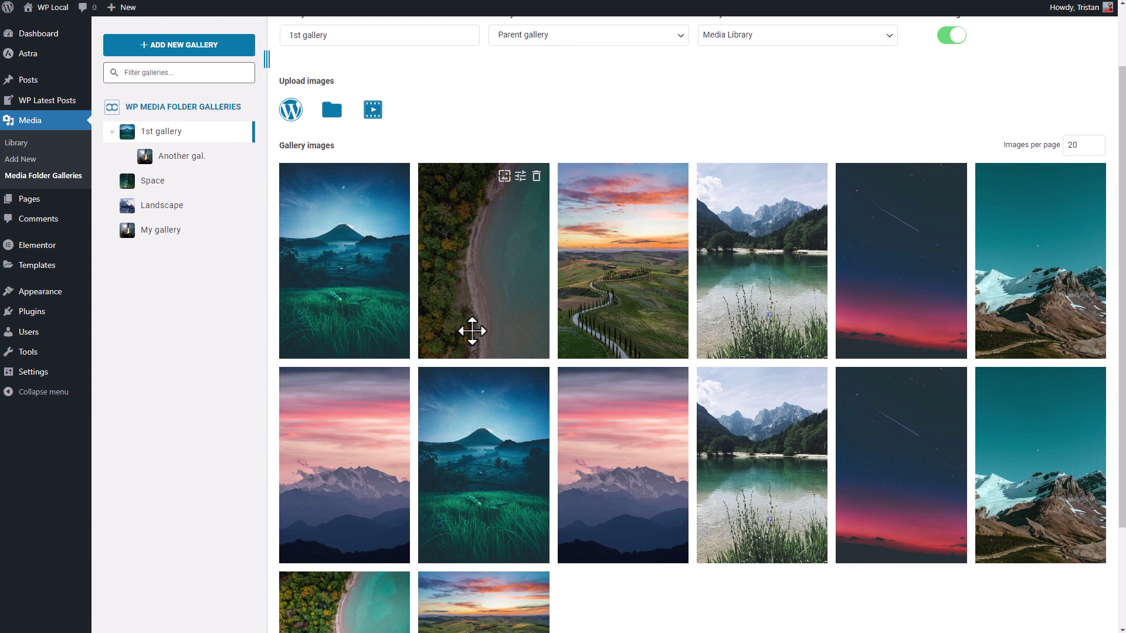
scroll(473, 331, up, 2)
Preview the 1st gallery's Slider theme and advance it through a couple of slides.
click(410, 44)
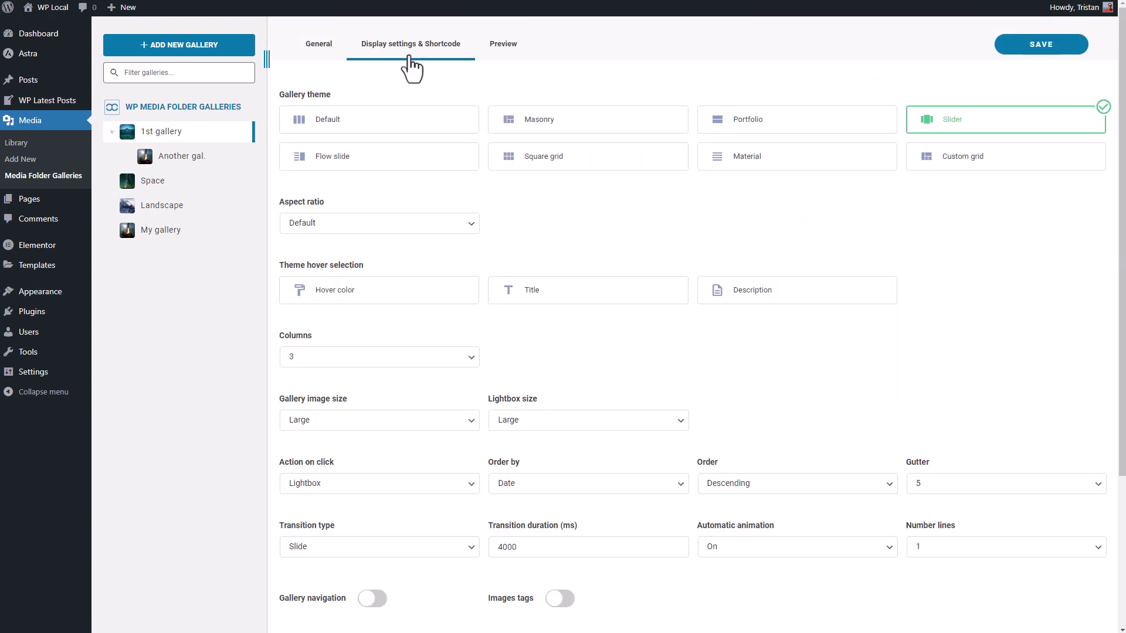
click(503, 43)
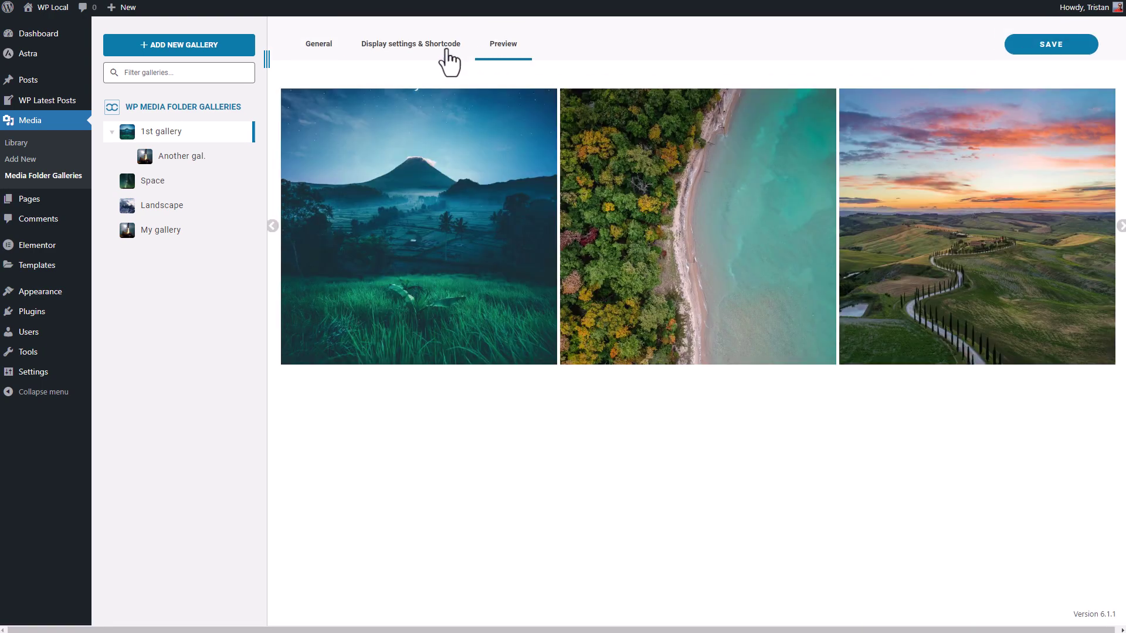
click(444, 48)
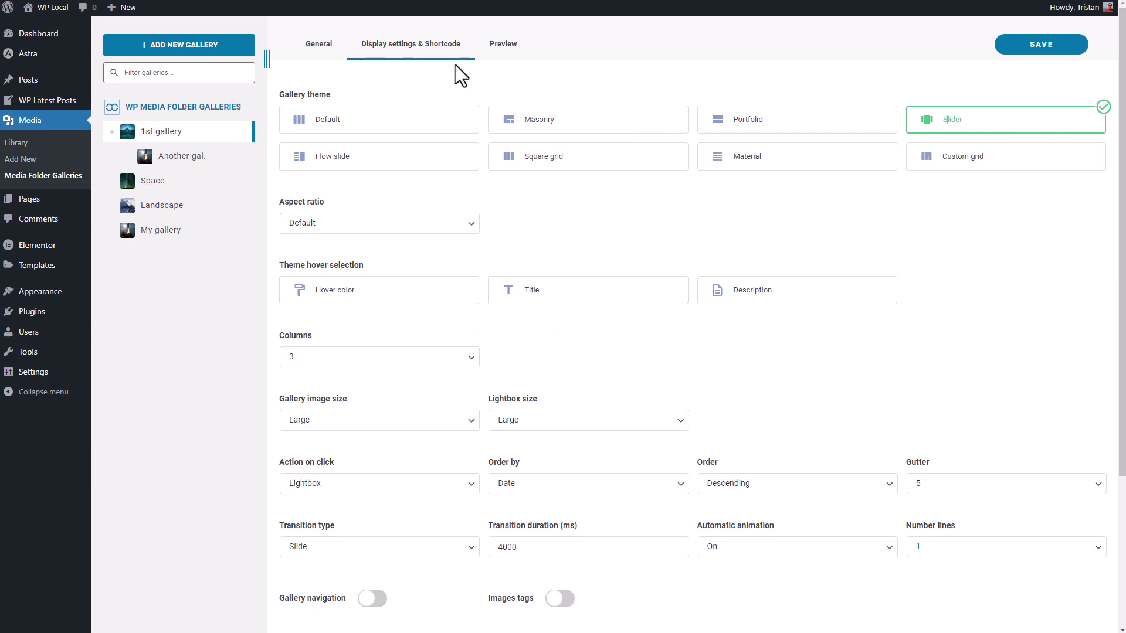
click(503, 43)
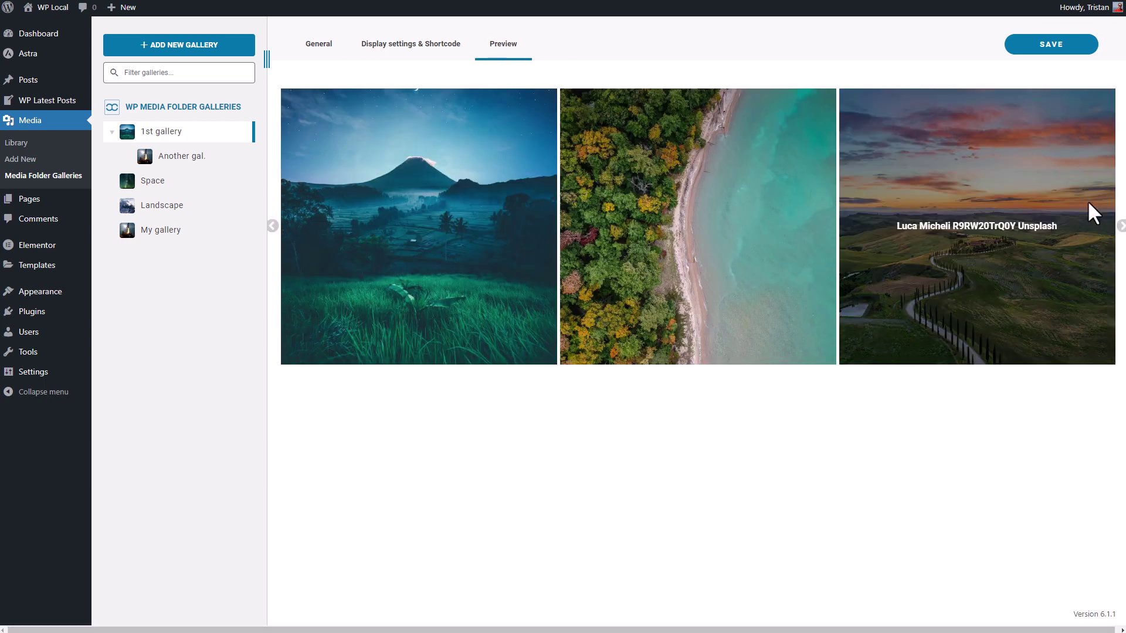
click(1120, 227)
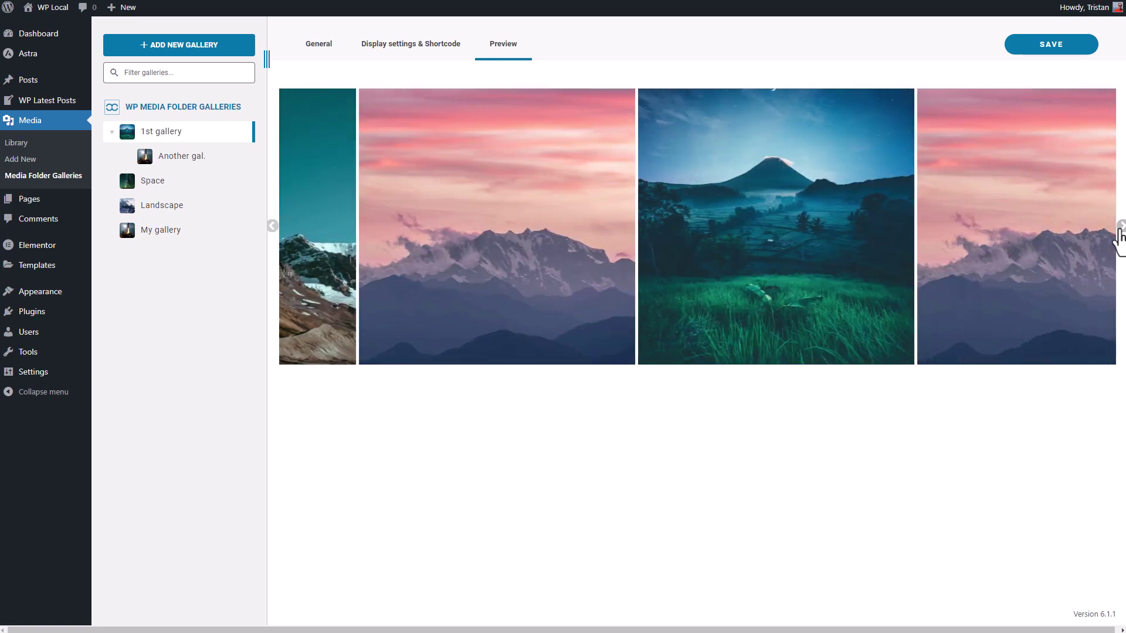
click(1120, 226)
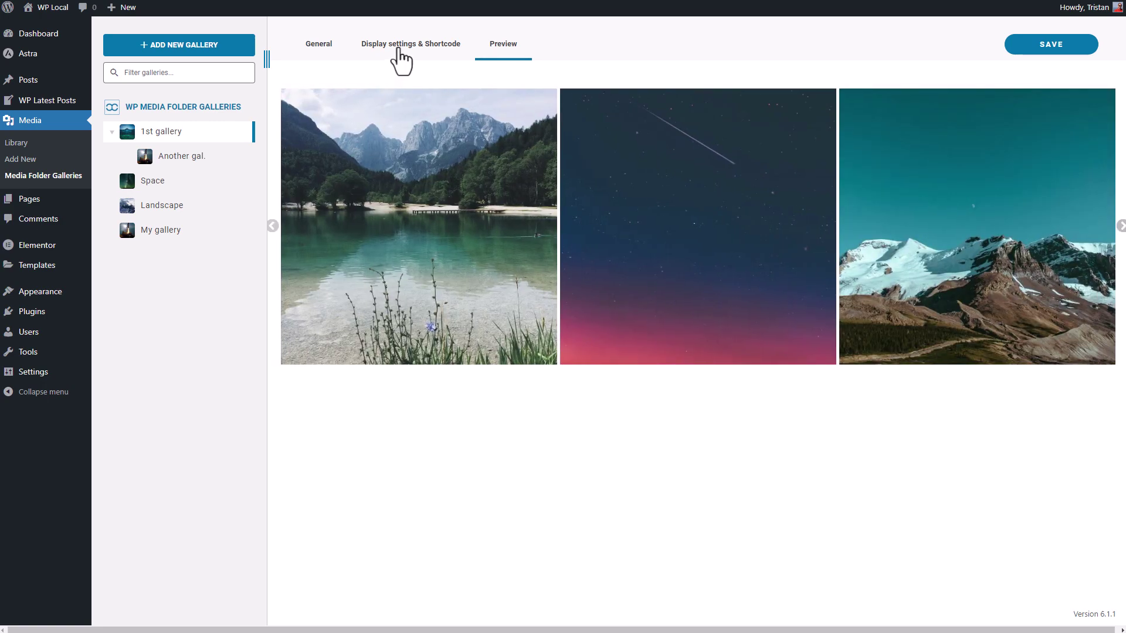
Switch the gallery theme to Flow slide and preview it, advancing two slides.
click(401, 49)
click(396, 158)
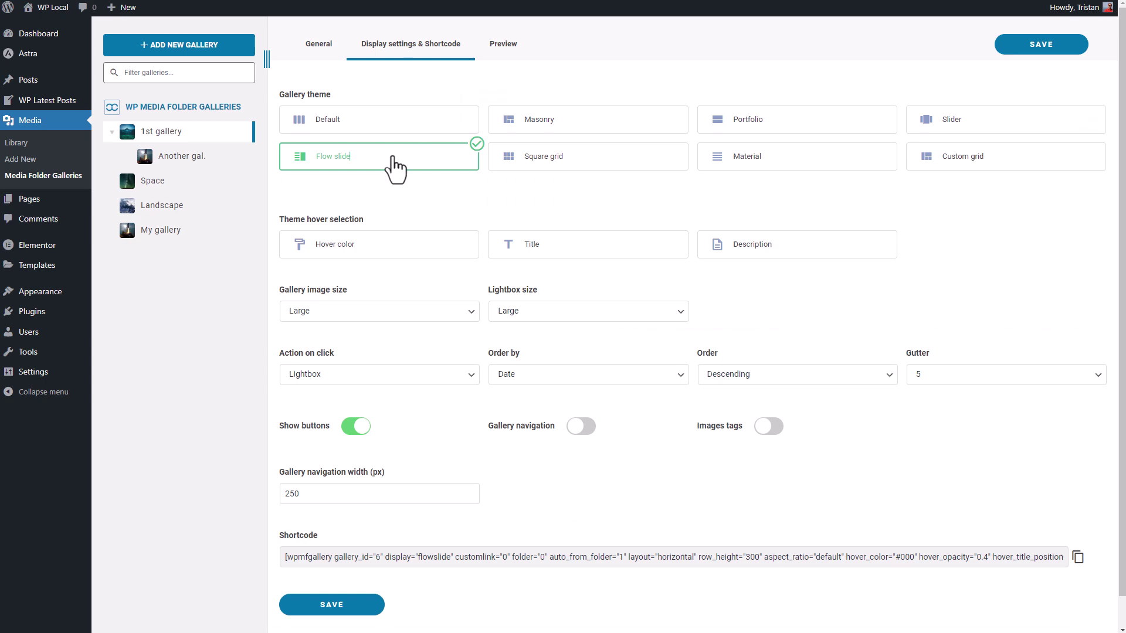
click(498, 44)
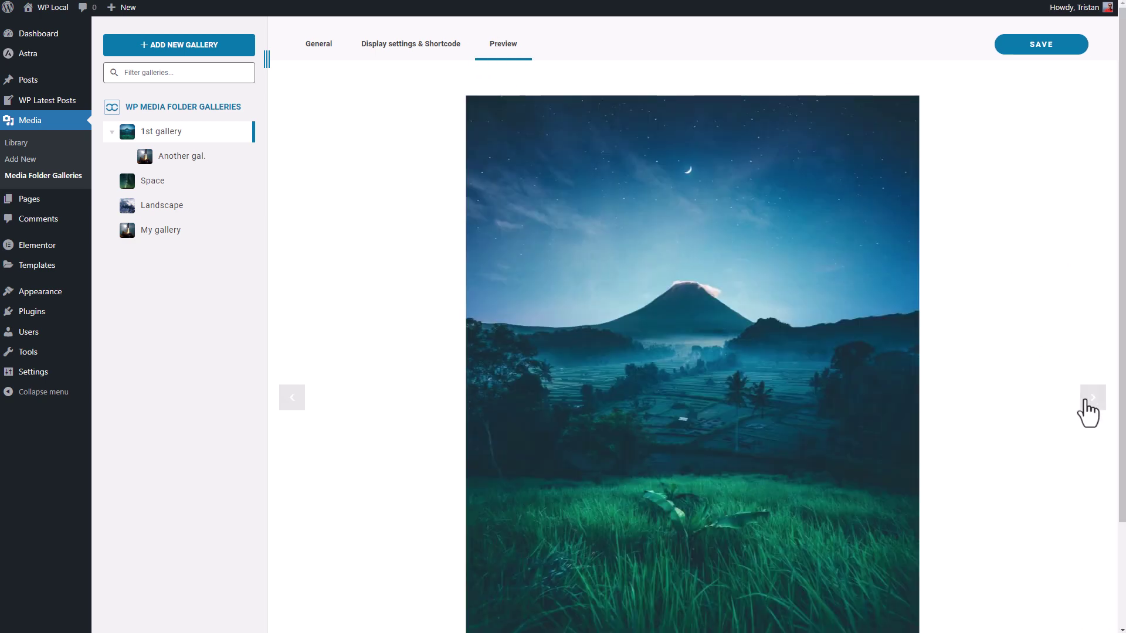
click(1093, 399)
click(1092, 397)
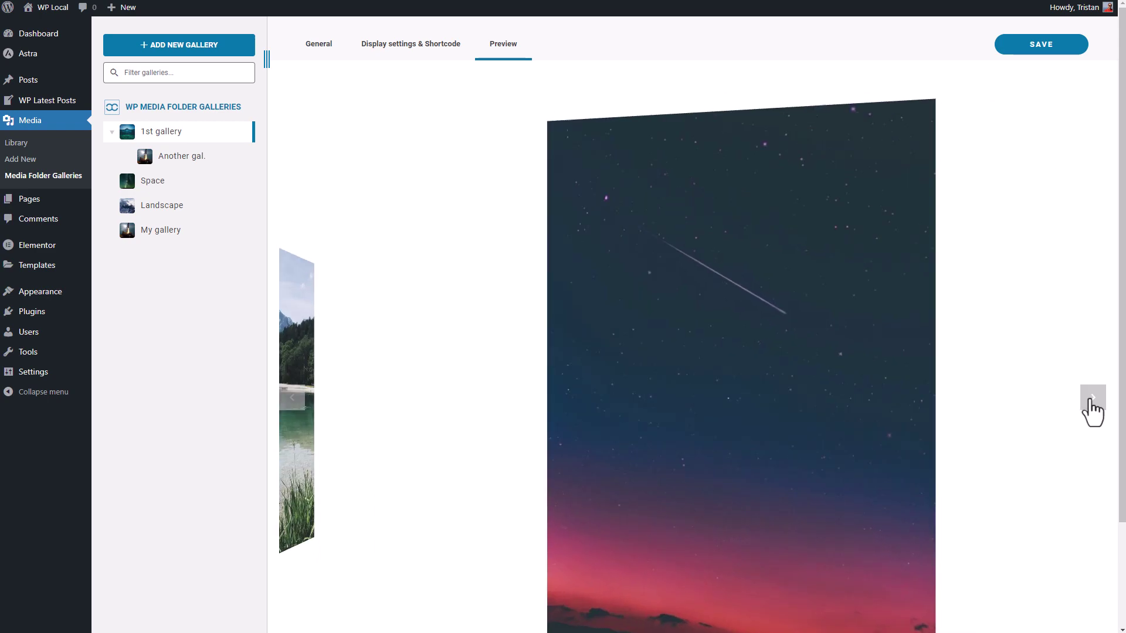
scroll(852, 325, down, 3)
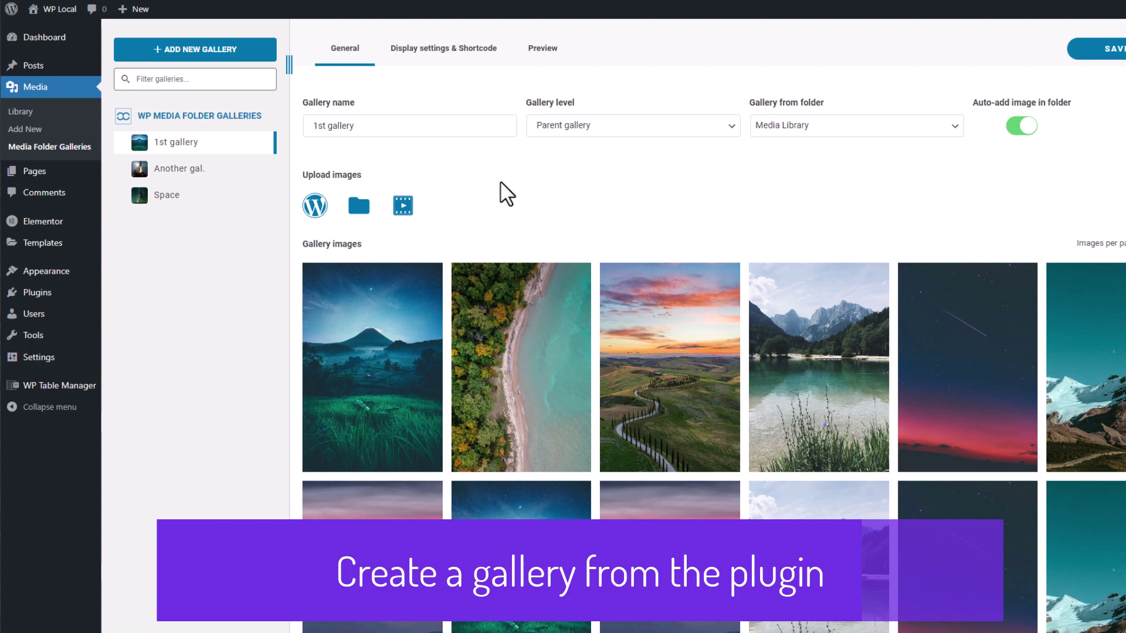
scroll(761, 221, down, 5)
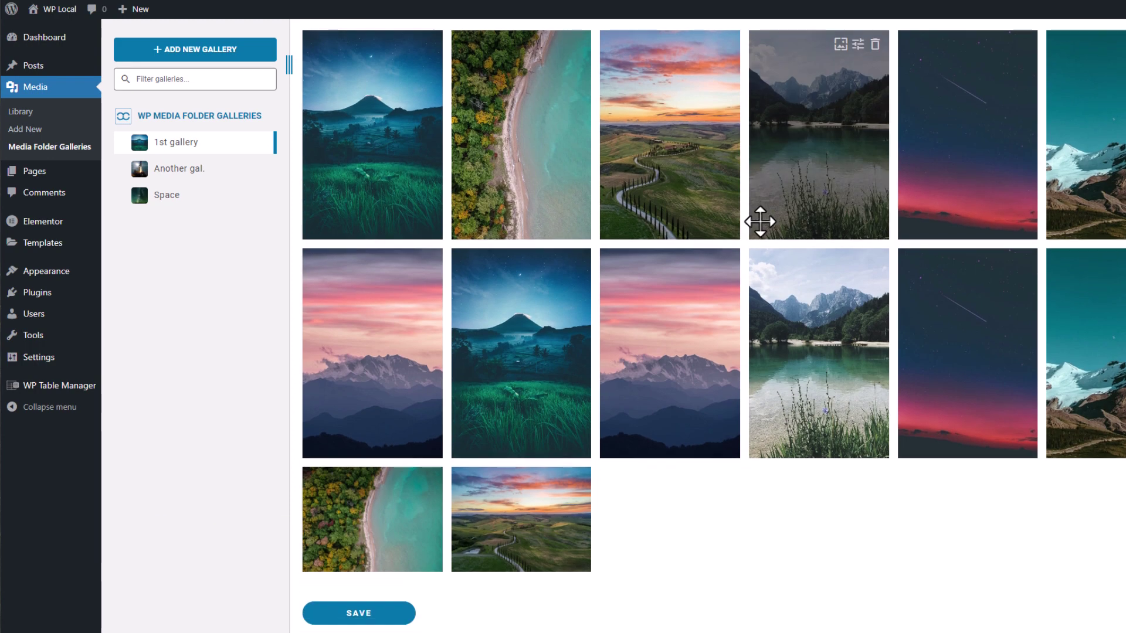
scroll(760, 222, up, 5)
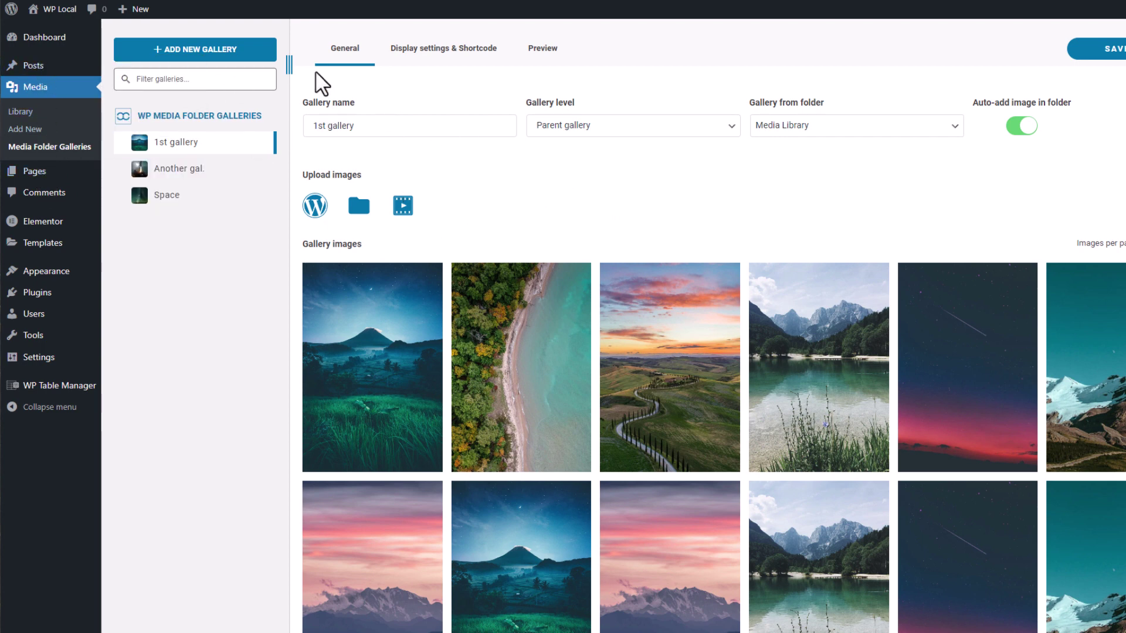
Create a new media gallery named 'My gallery' with the Masonry theme.
click(195, 50)
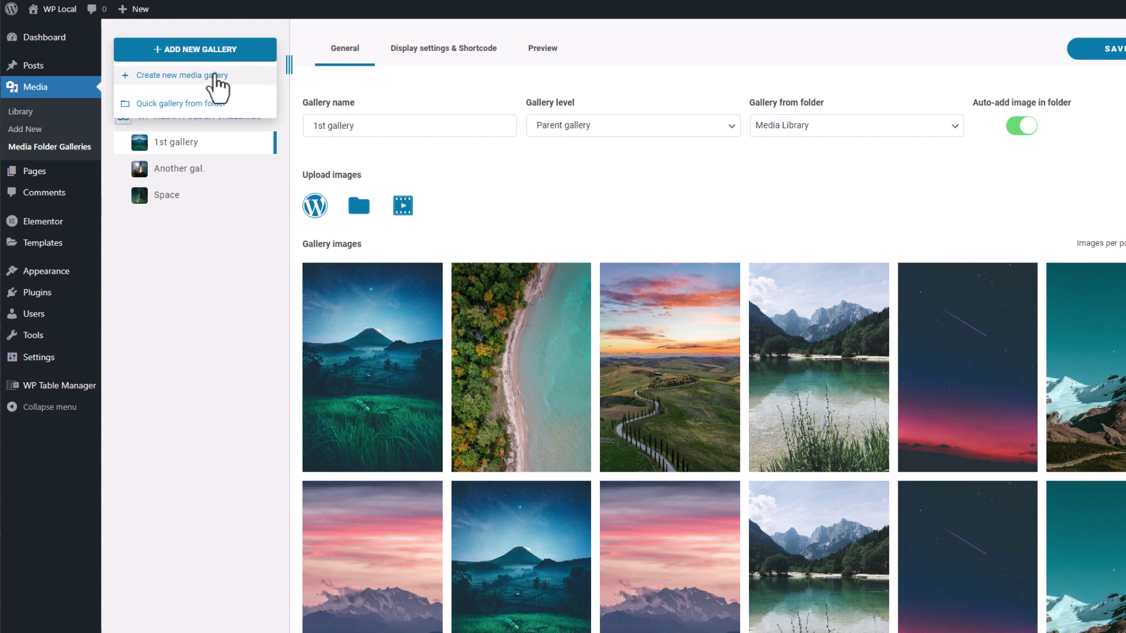
click(217, 79)
text(My gallery)
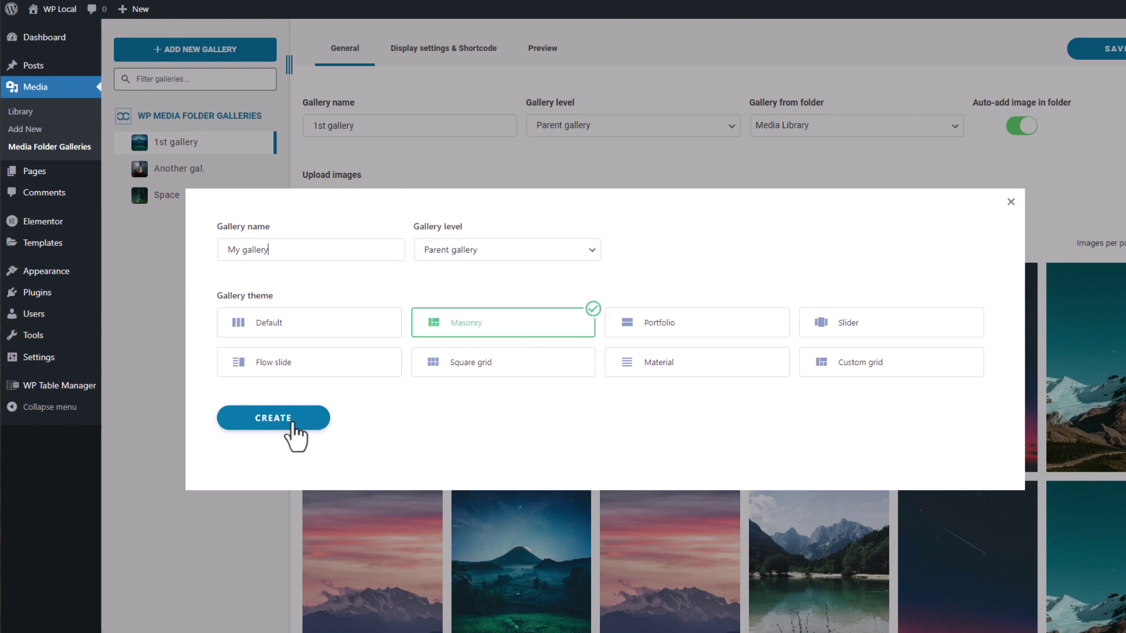
click(294, 423)
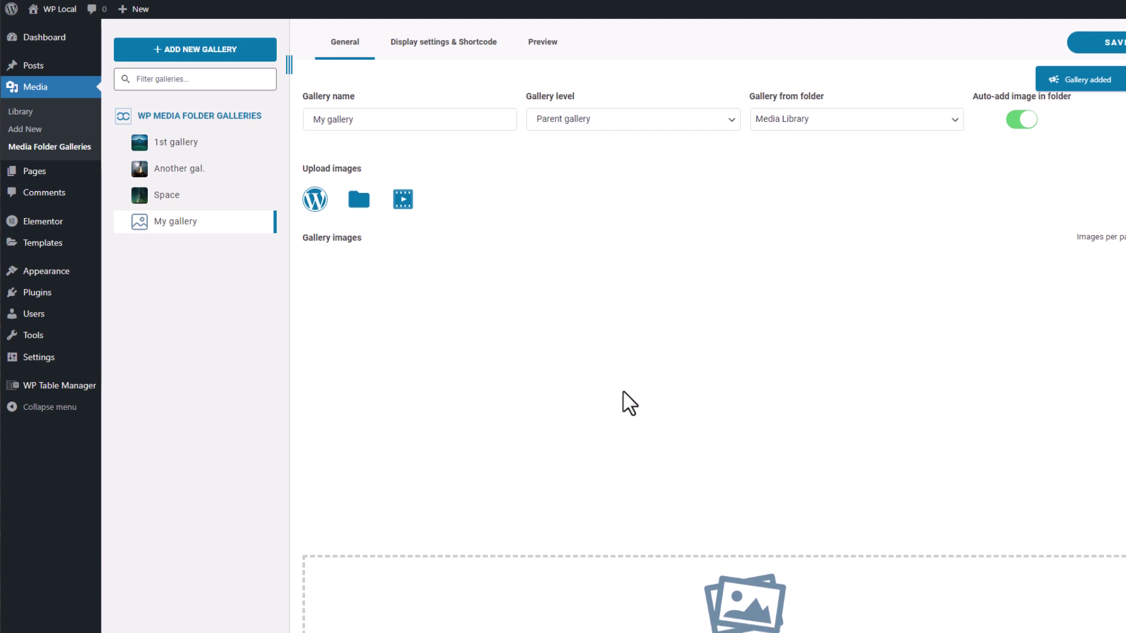
scroll(628, 403, down, 1)
scroll(681, 479, up, 1)
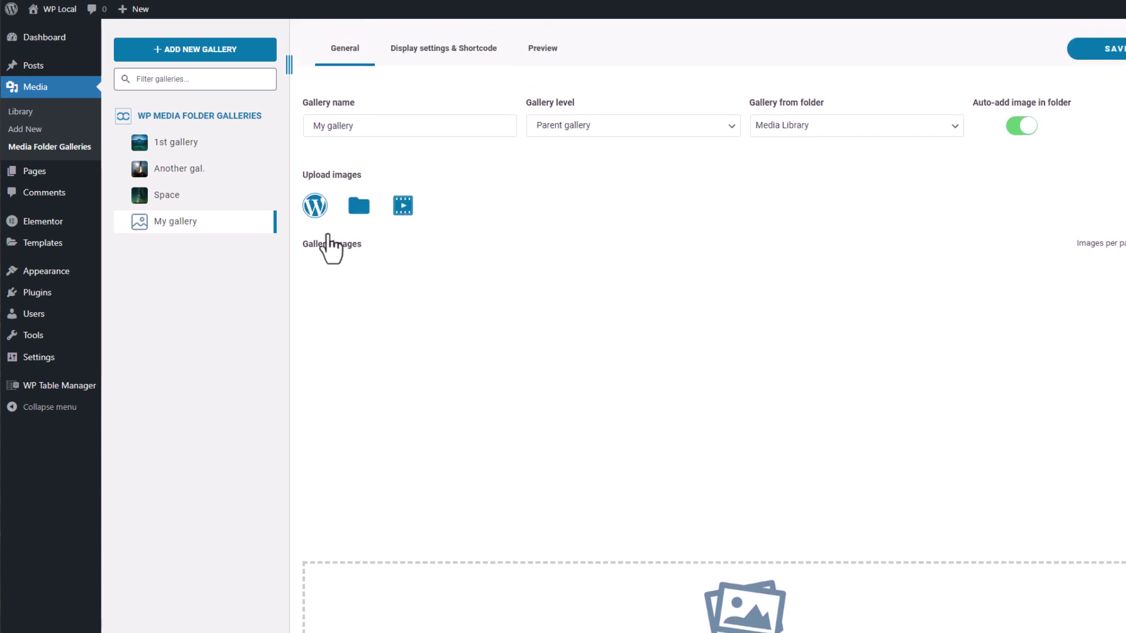
Import all 11 images of the Space folder from the media library into My gallery.
click(314, 207)
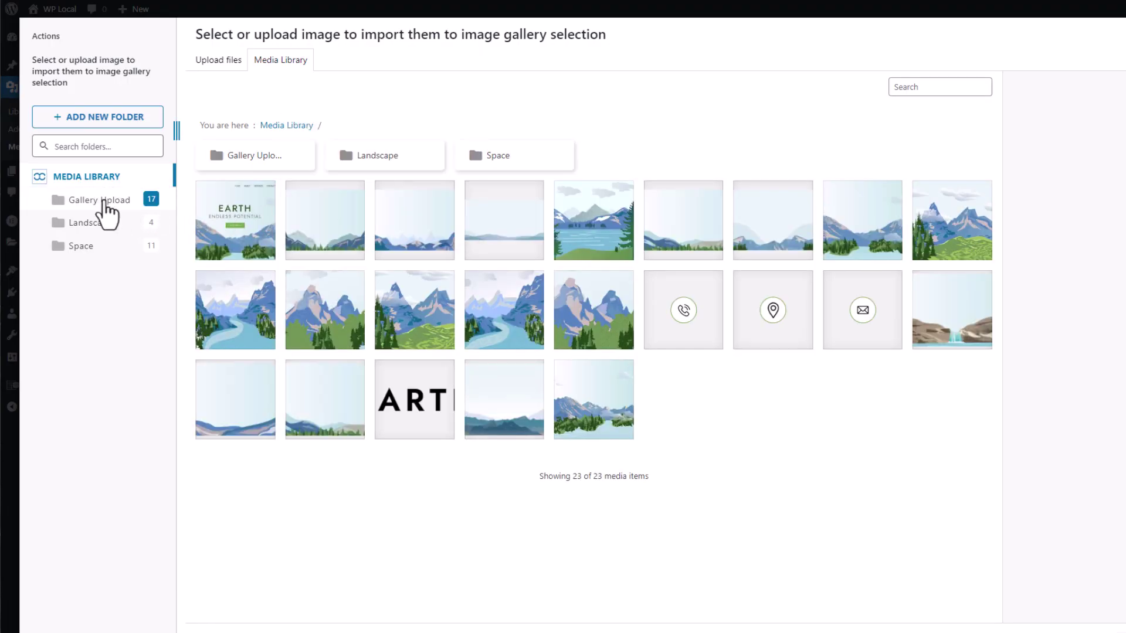
click(81, 246)
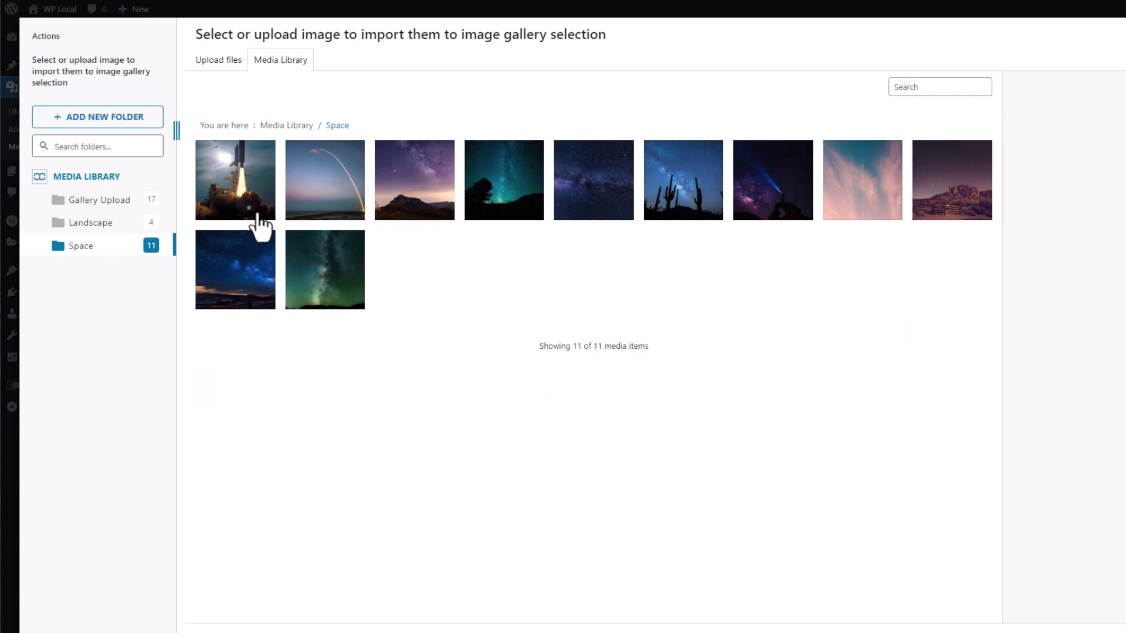
click(253, 185)
shift+click(347, 304)
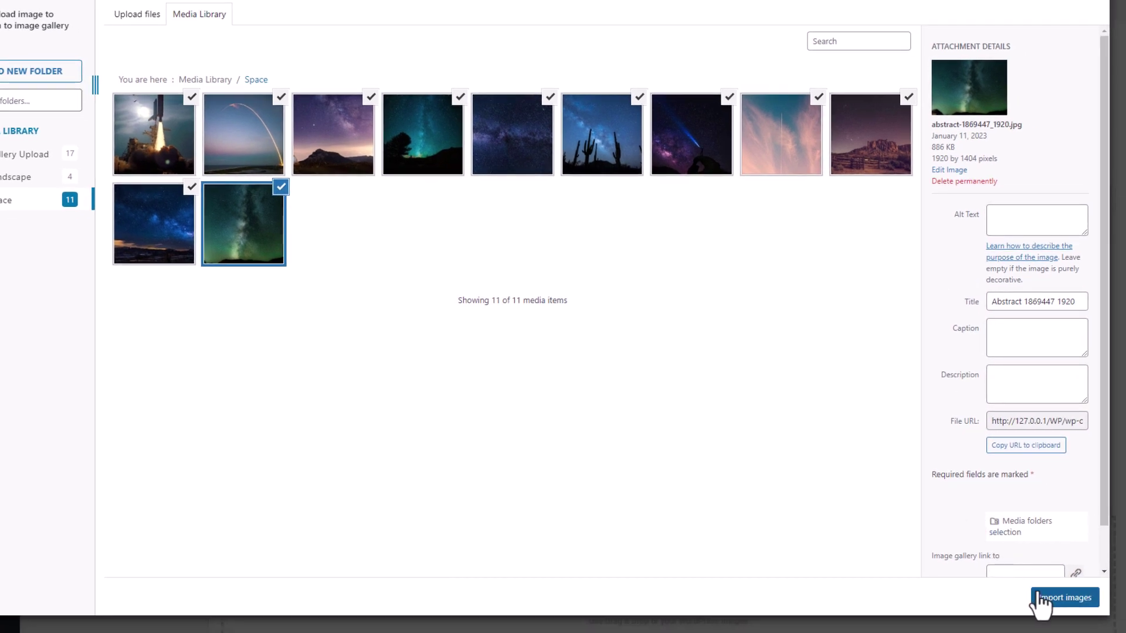
click(1062, 598)
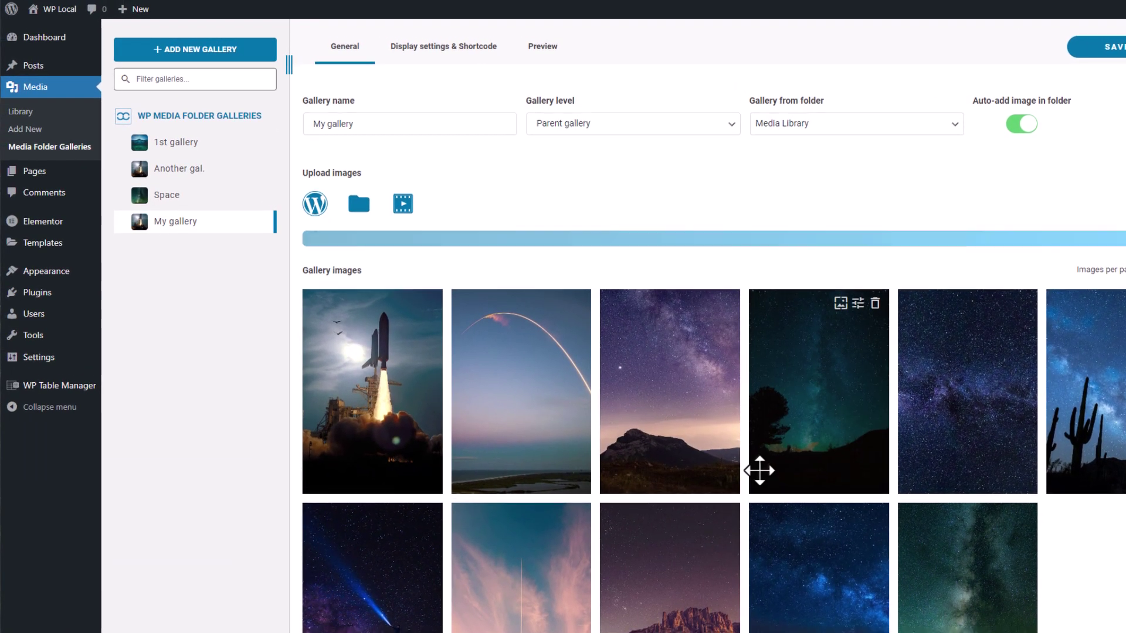
scroll(759, 472, down, 1)
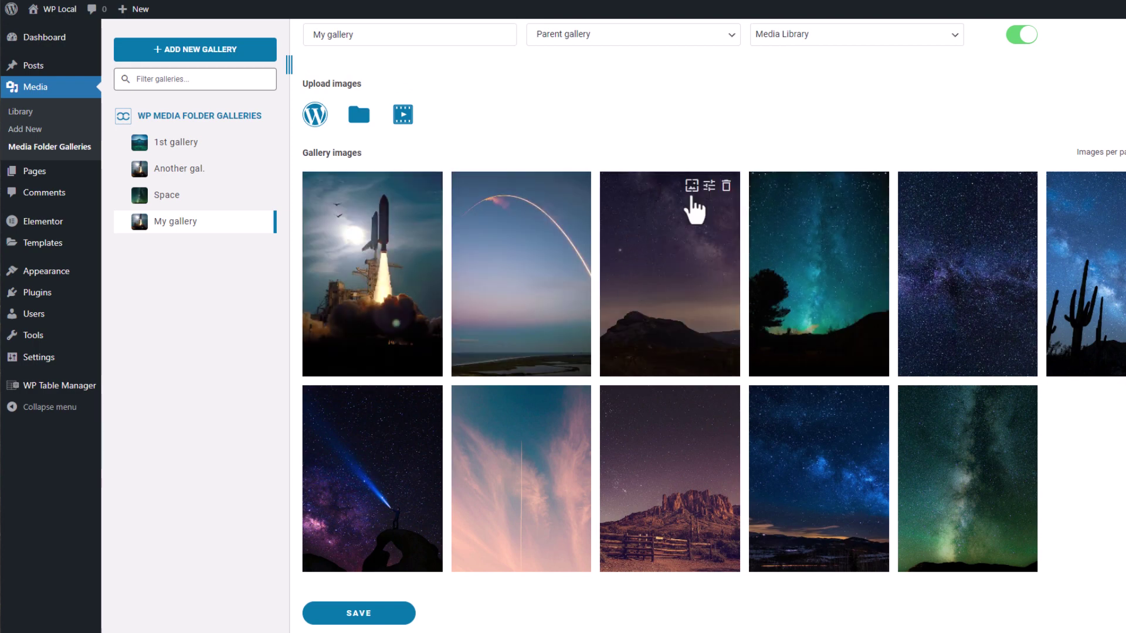
scroll(633, 290, up, 1)
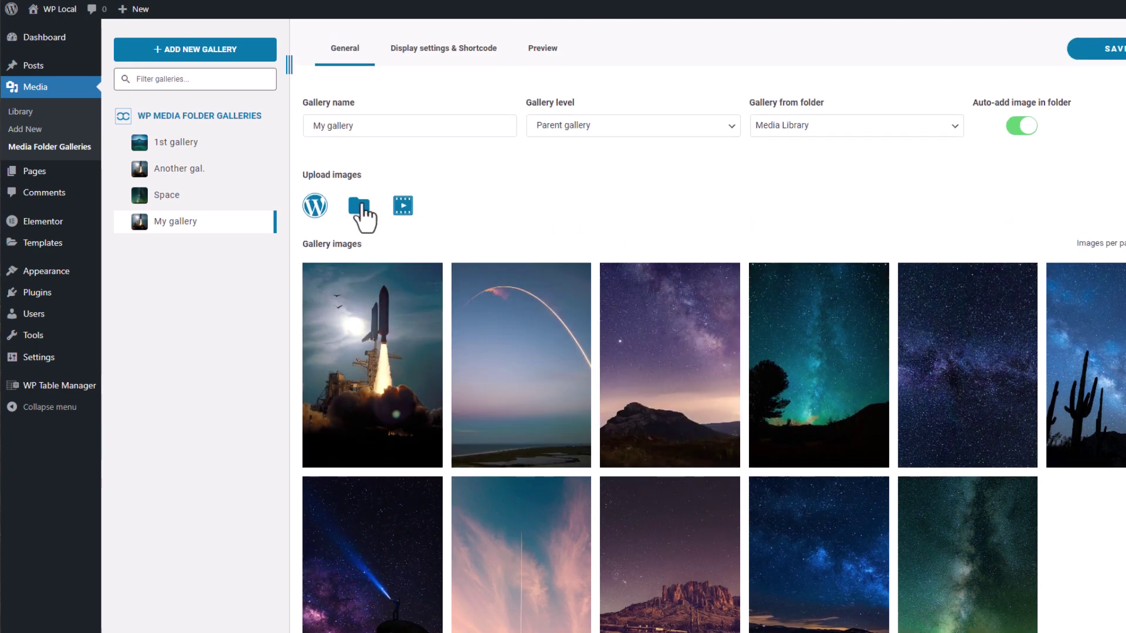
Upload four landscape photos from the computer into My gallery.
click(361, 208)
drag(419, 131, 222, 62)
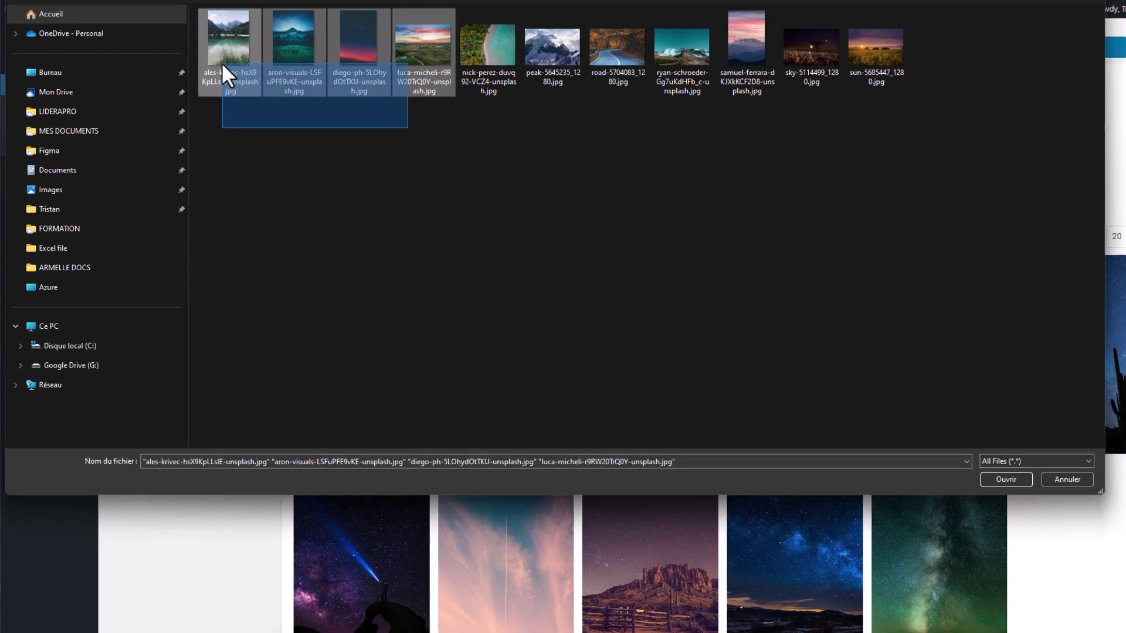
key(Return)
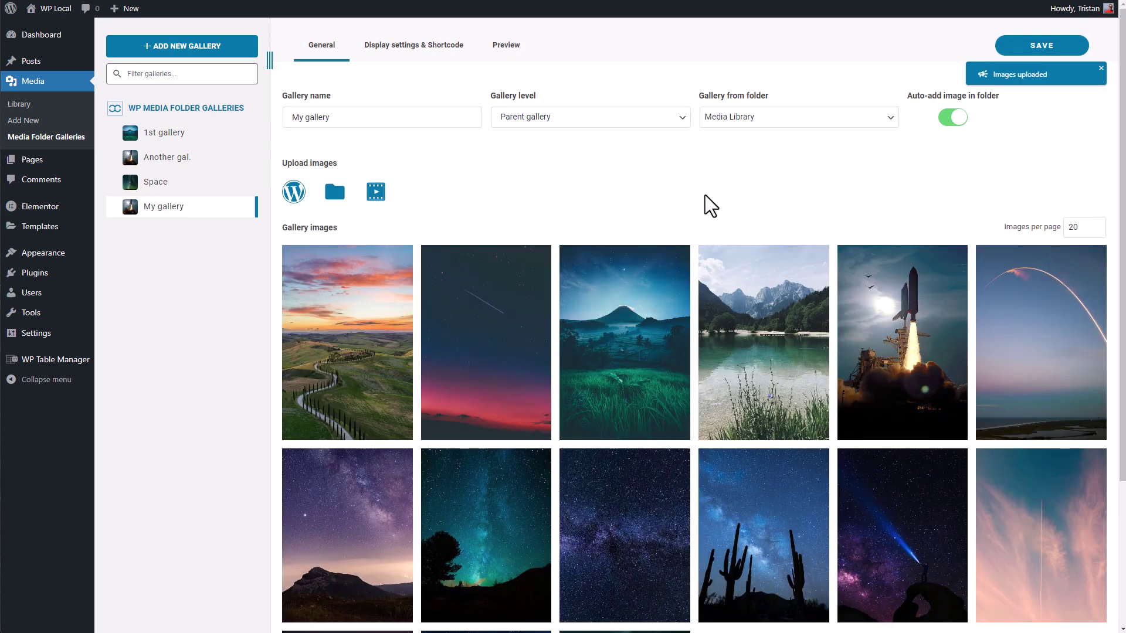
scroll(711, 204, down, 3)
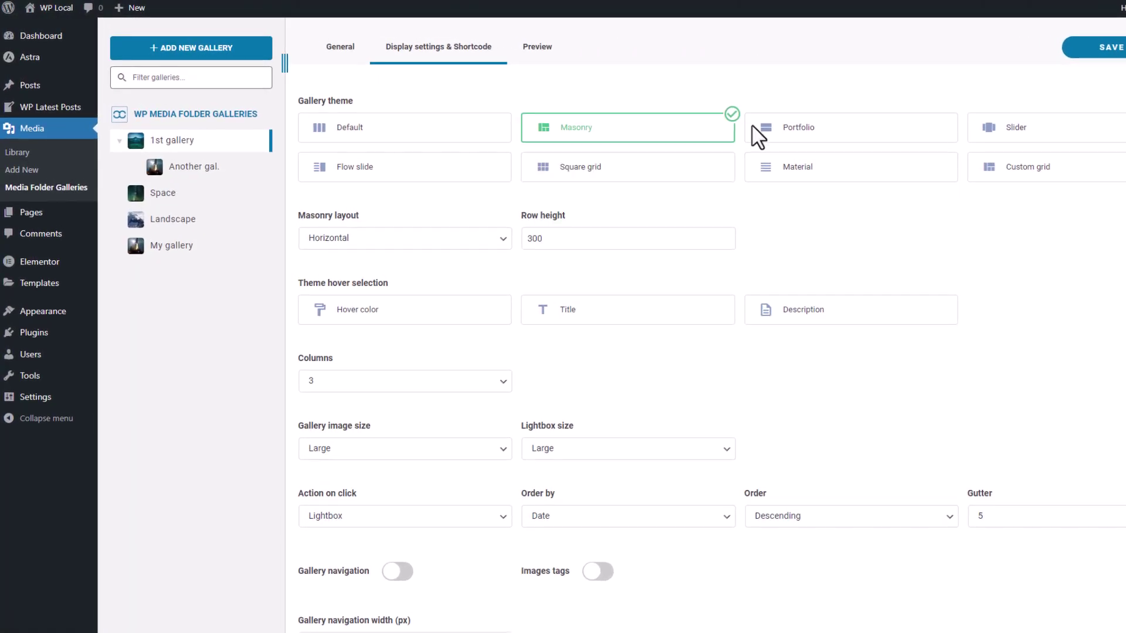
Keep the 1st gallery on the Slider theme and preview it through several slides.
click(1020, 128)
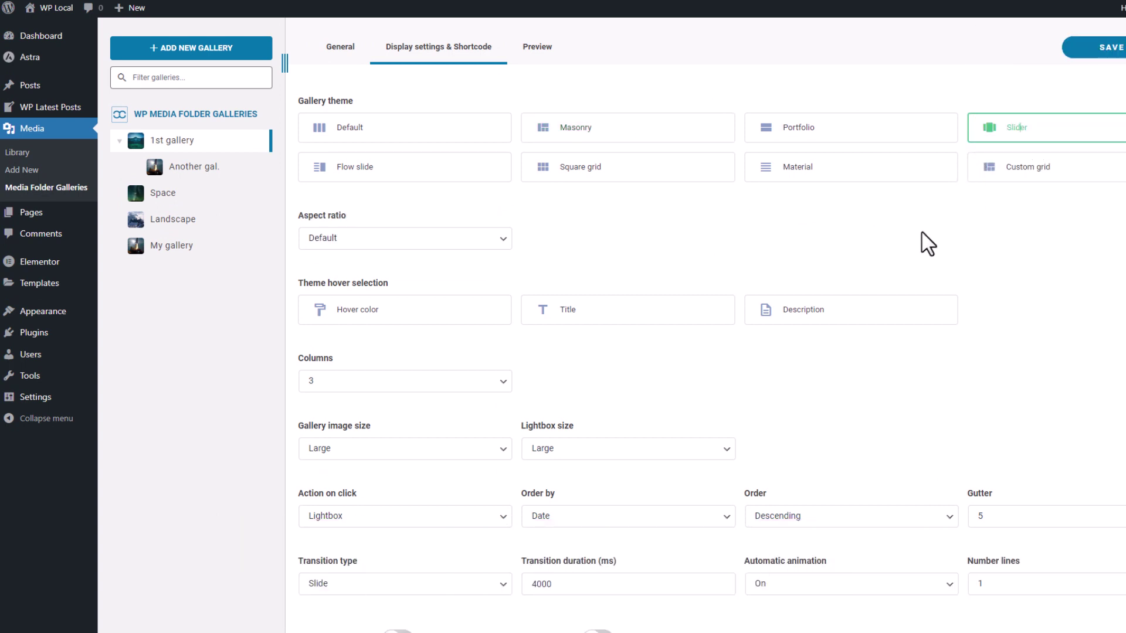
click(378, 166)
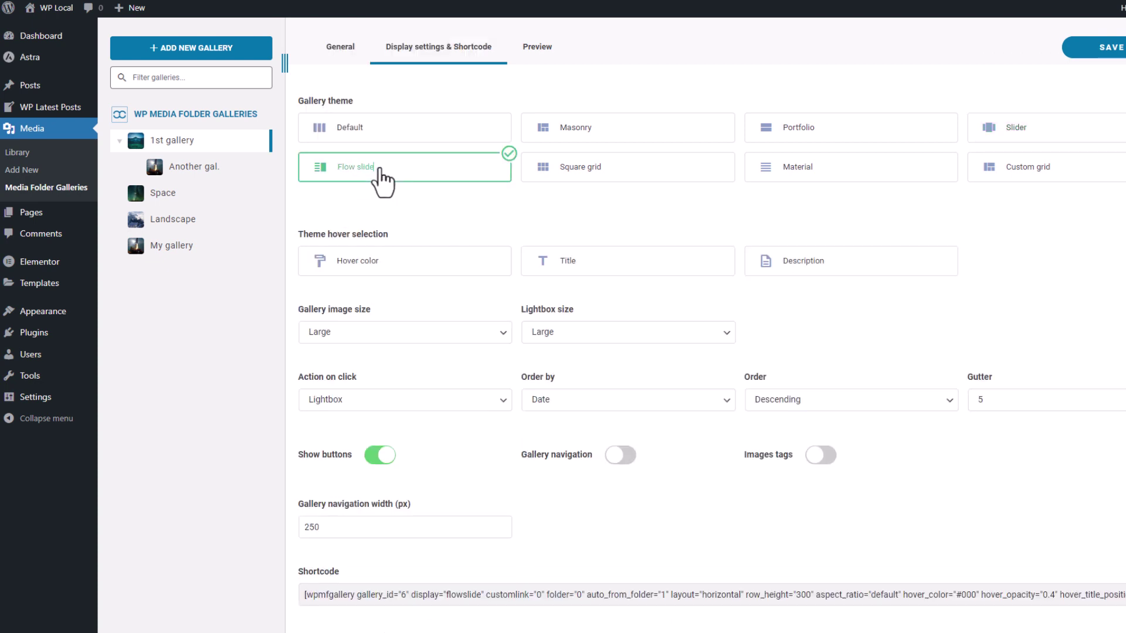
click(1012, 127)
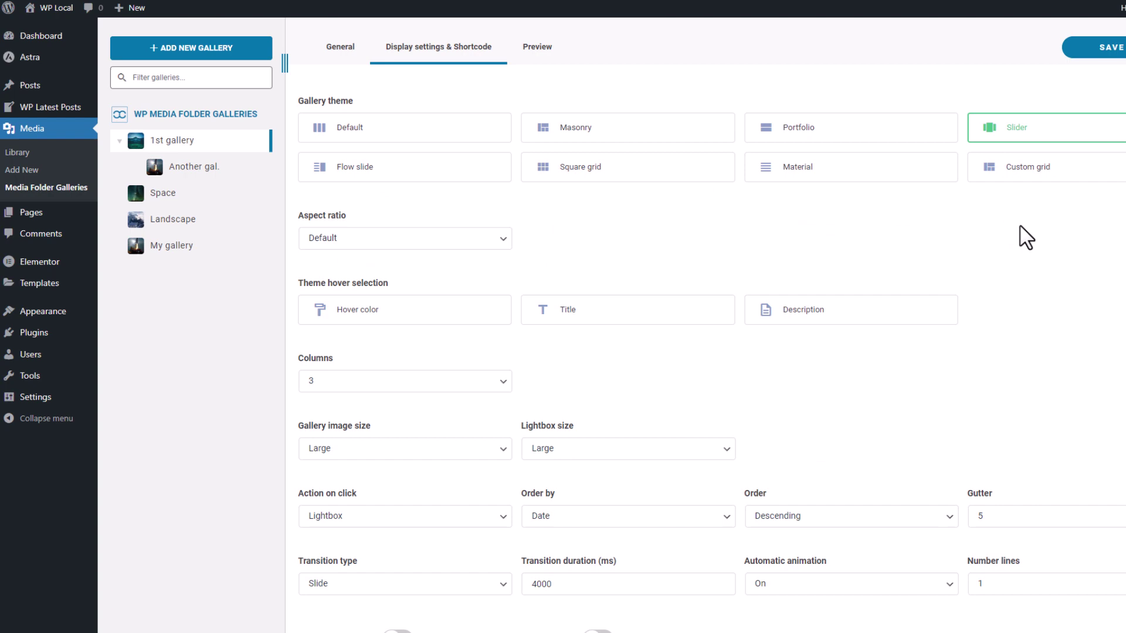
click(537, 46)
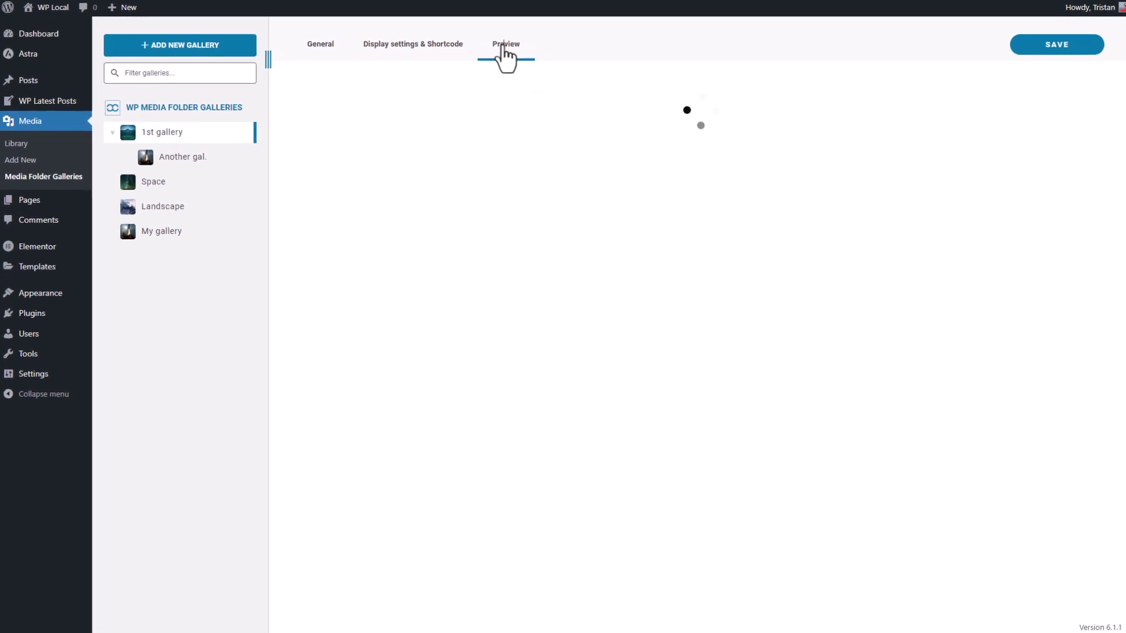
mouse_move(976, 226)
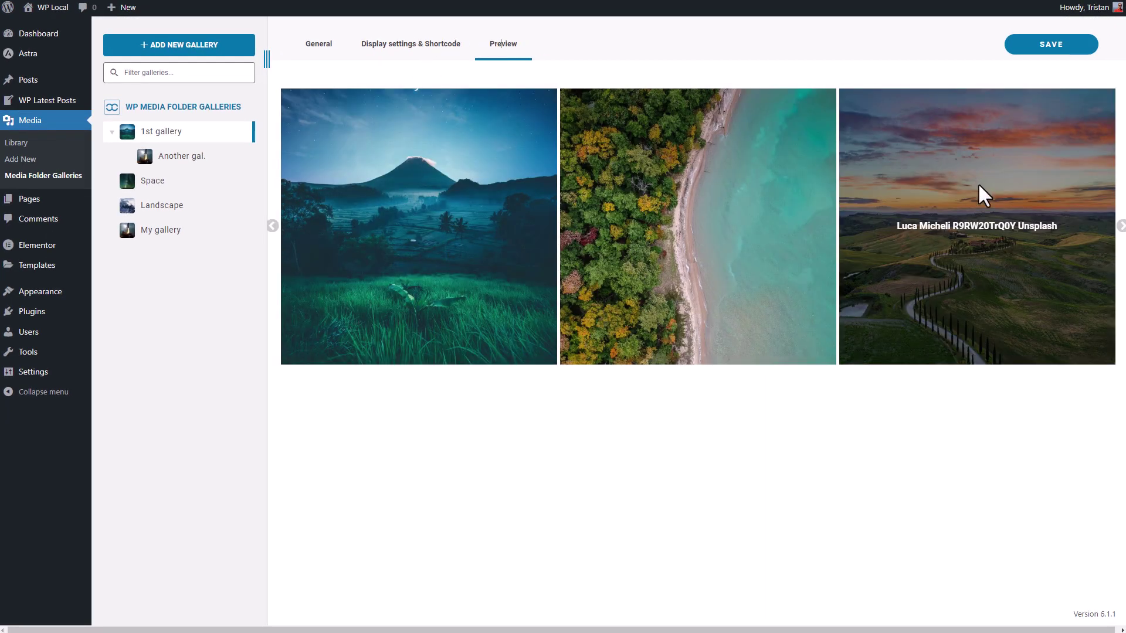
click(1121, 227)
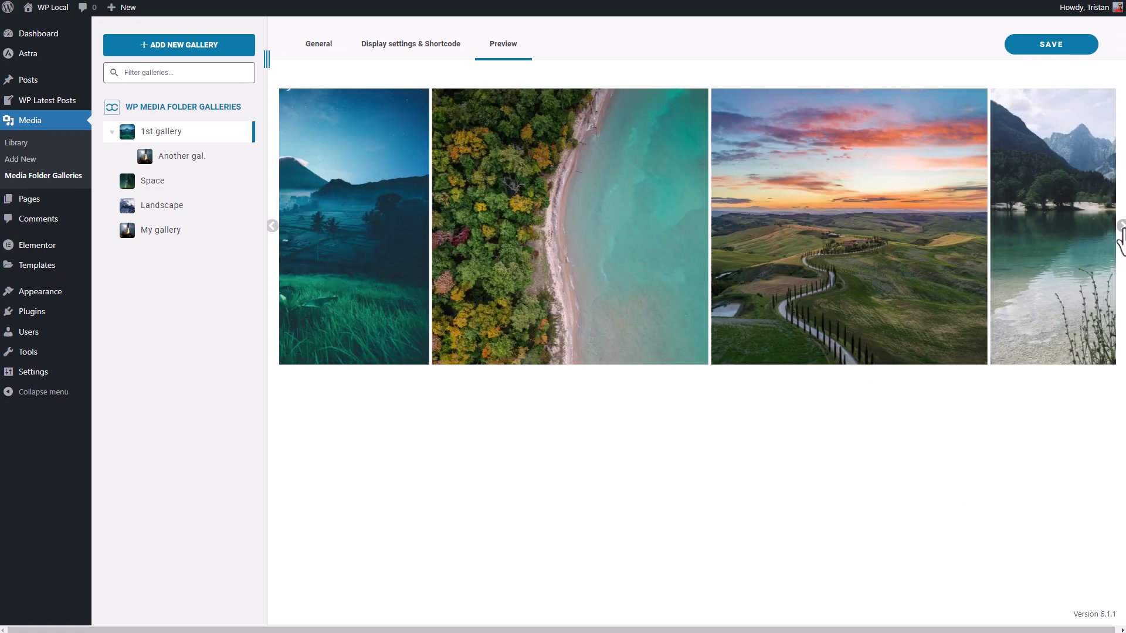
click(1121, 228)
click(1120, 227)
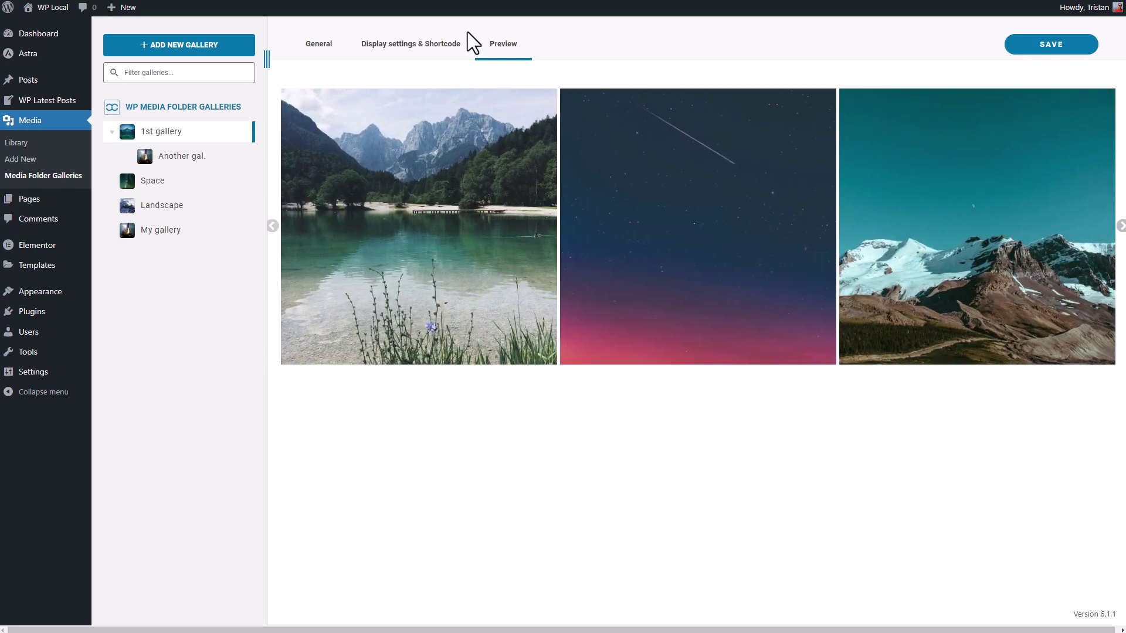
click(439, 45)
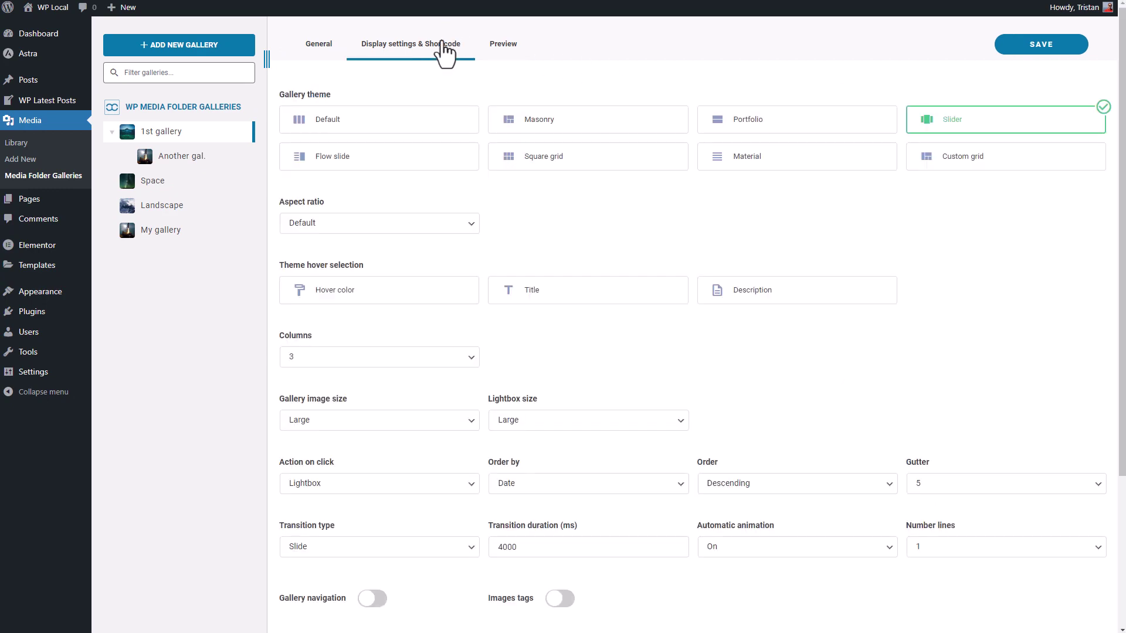
Set the slider to 2 columns and preview it, leaving hover colour and navigation width unchanged.
click(355, 357)
click(355, 382)
click(504, 43)
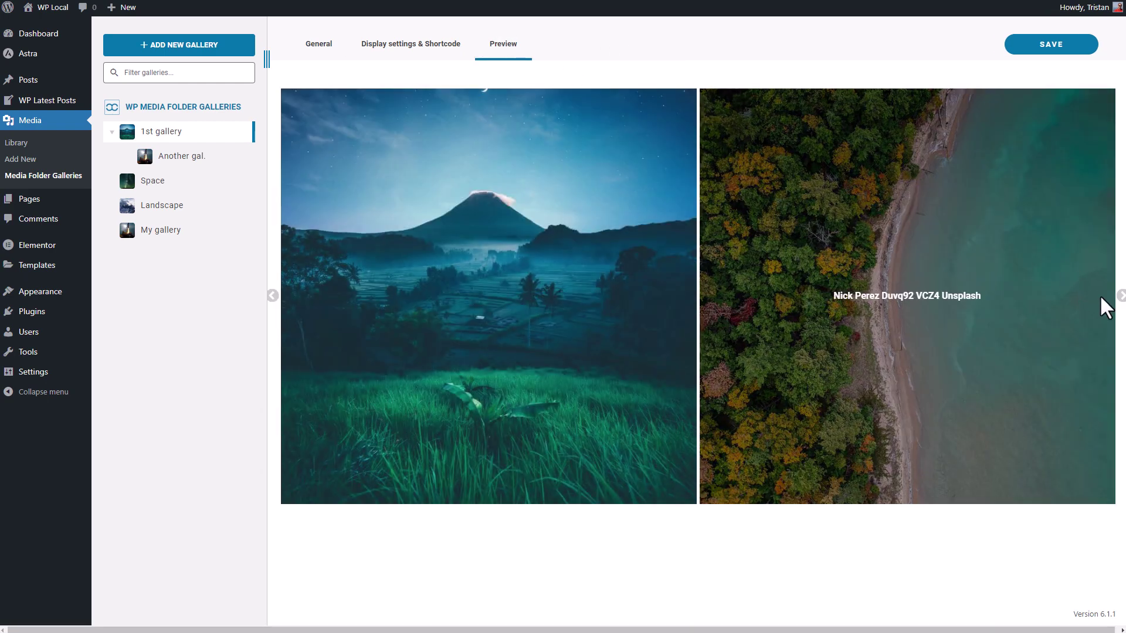
click(1120, 296)
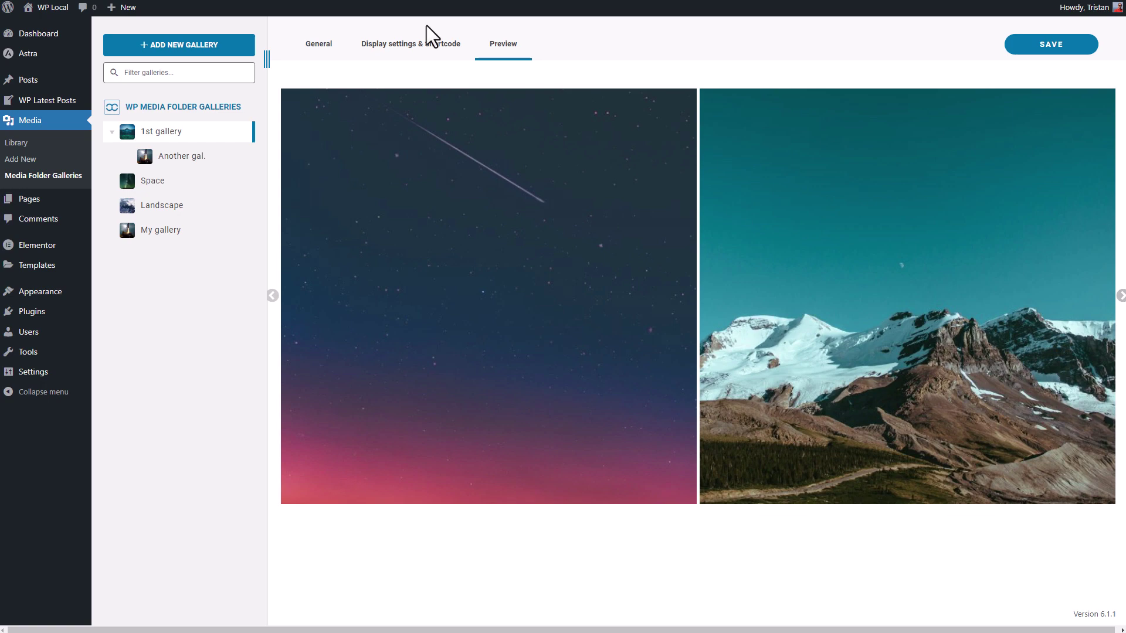
click(434, 48)
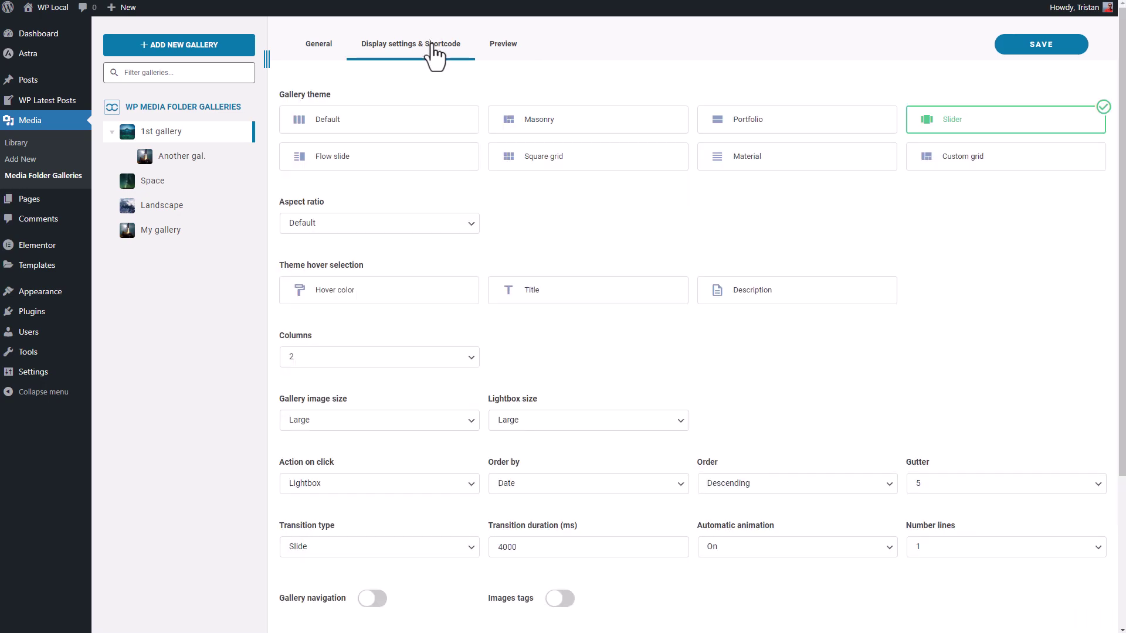
click(339, 308)
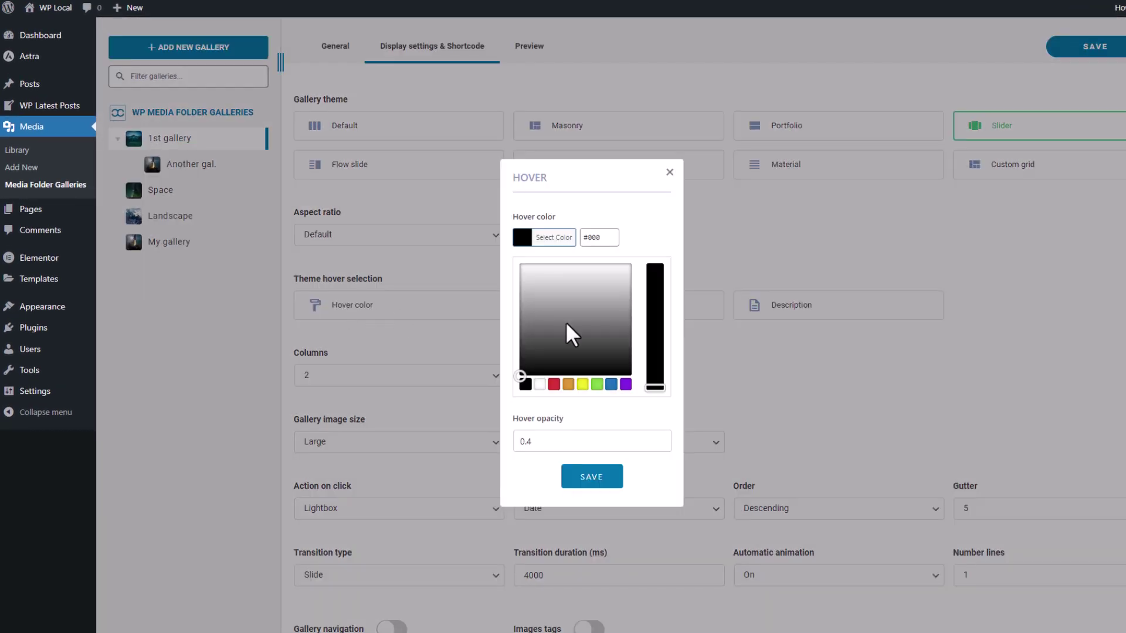
click(669, 174)
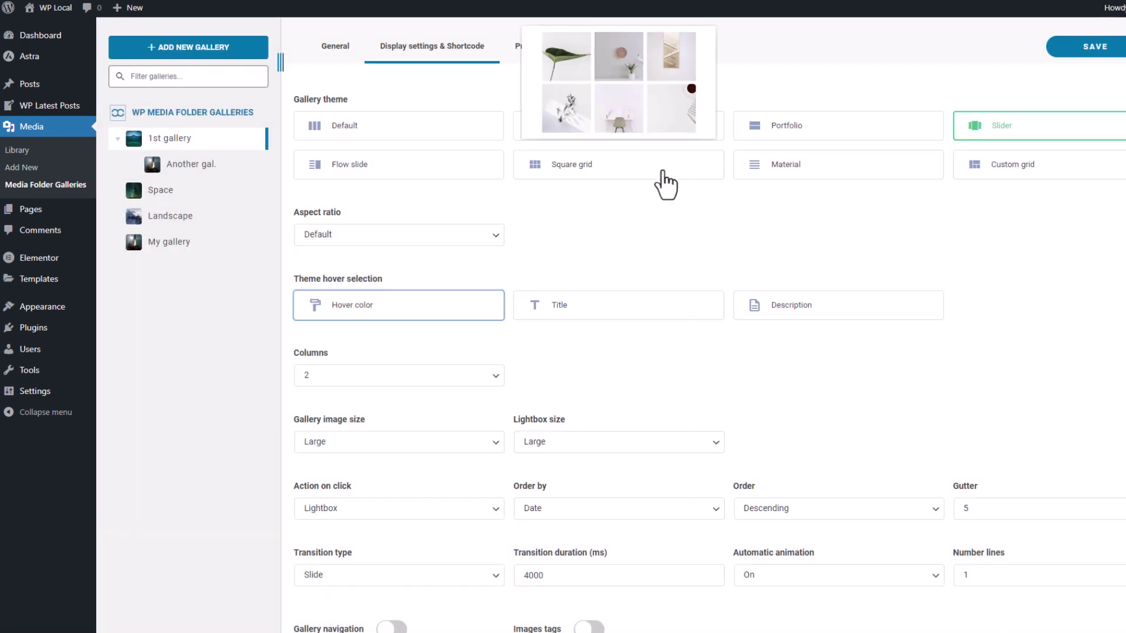
scroll(686, 247, down, 5)
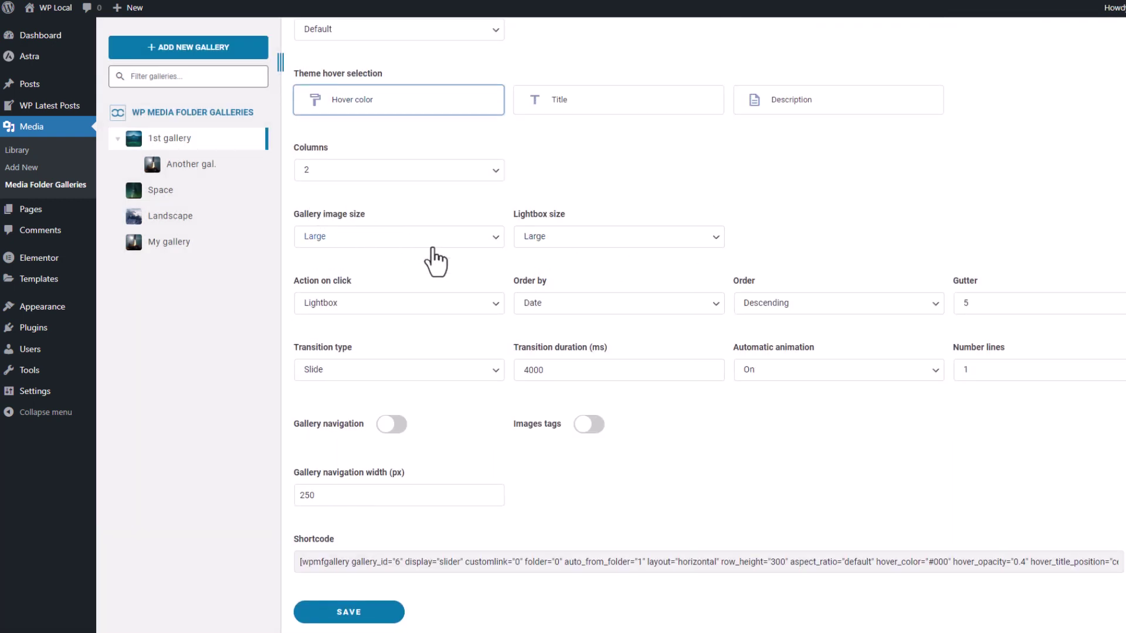
click(395, 495)
scroll(518, 498, up, 5)
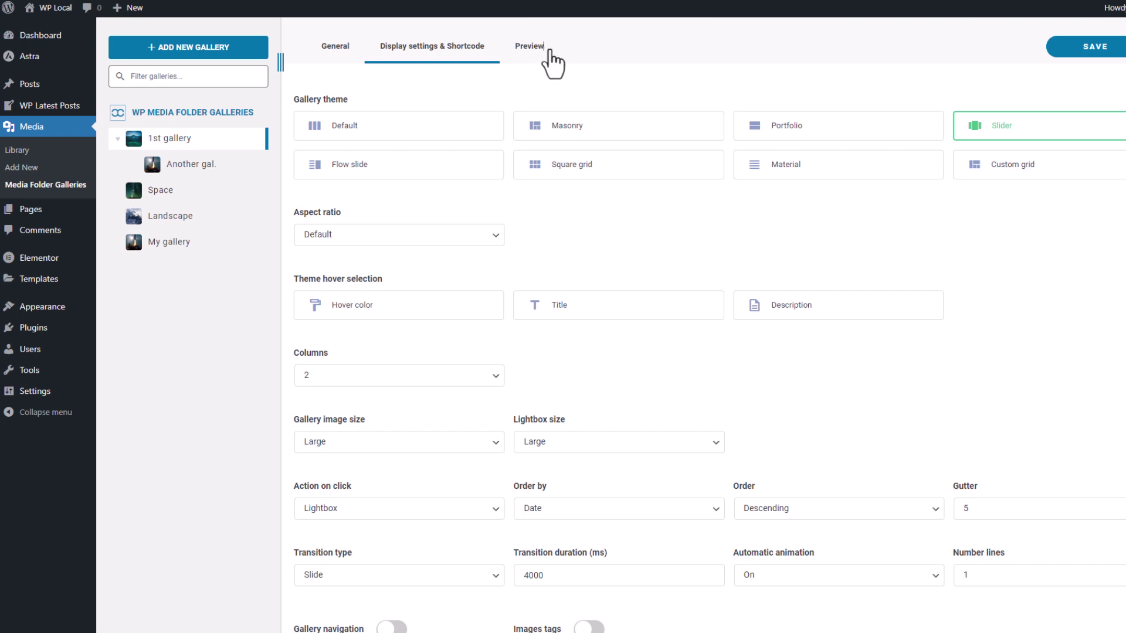
Switch the 1st gallery to the Flow slide theme and preview it through a few slides.
click(530, 46)
click(464, 46)
click(356, 166)
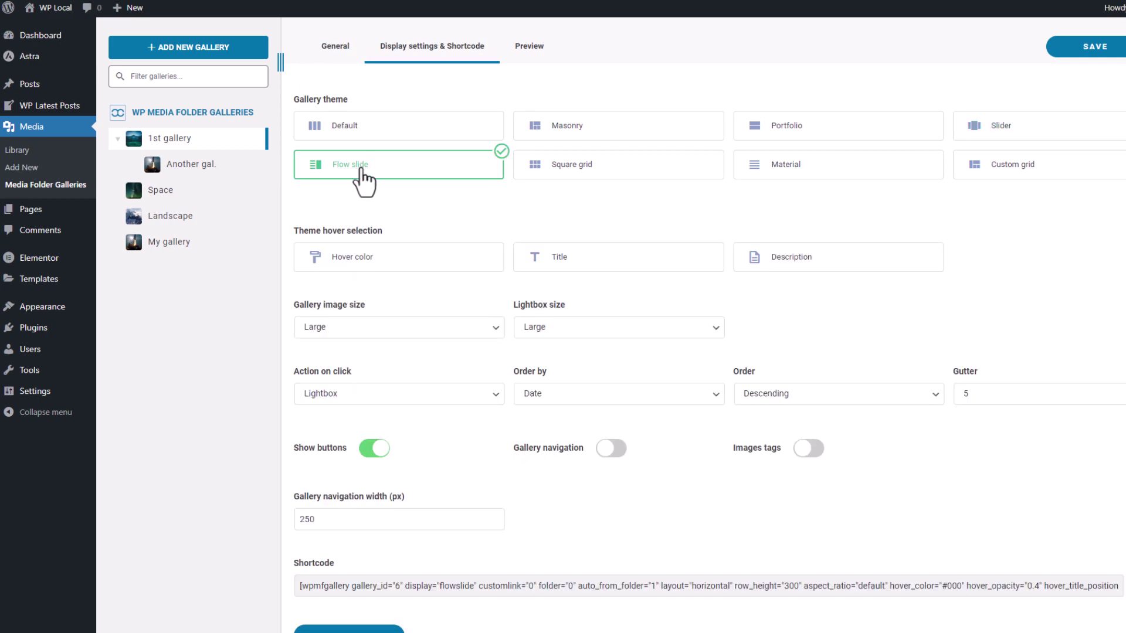
click(529, 46)
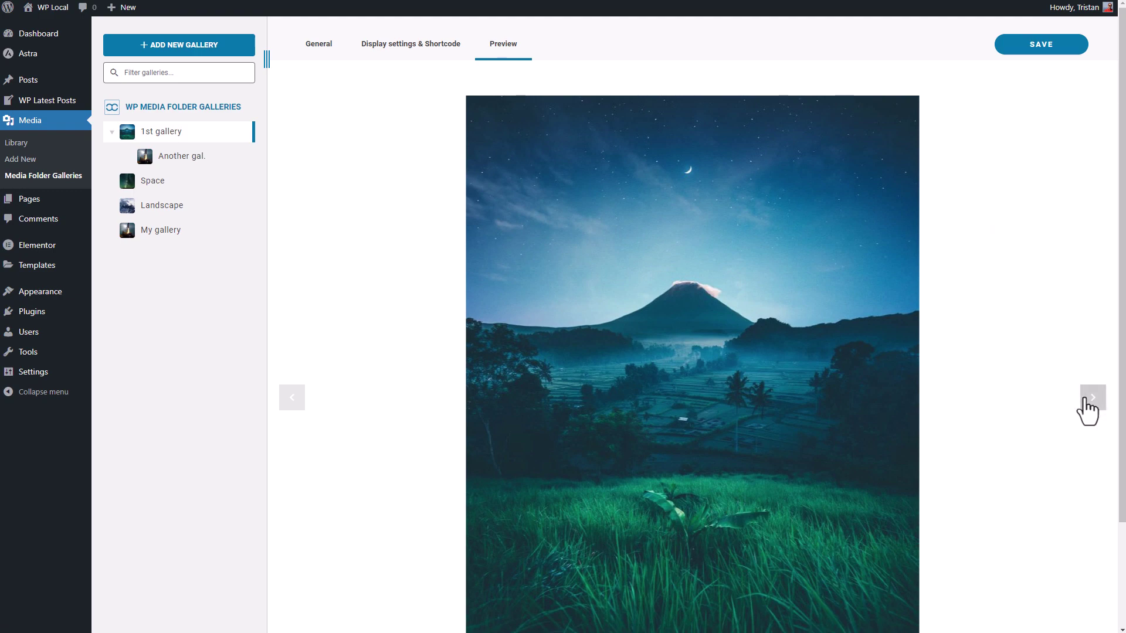
click(1093, 398)
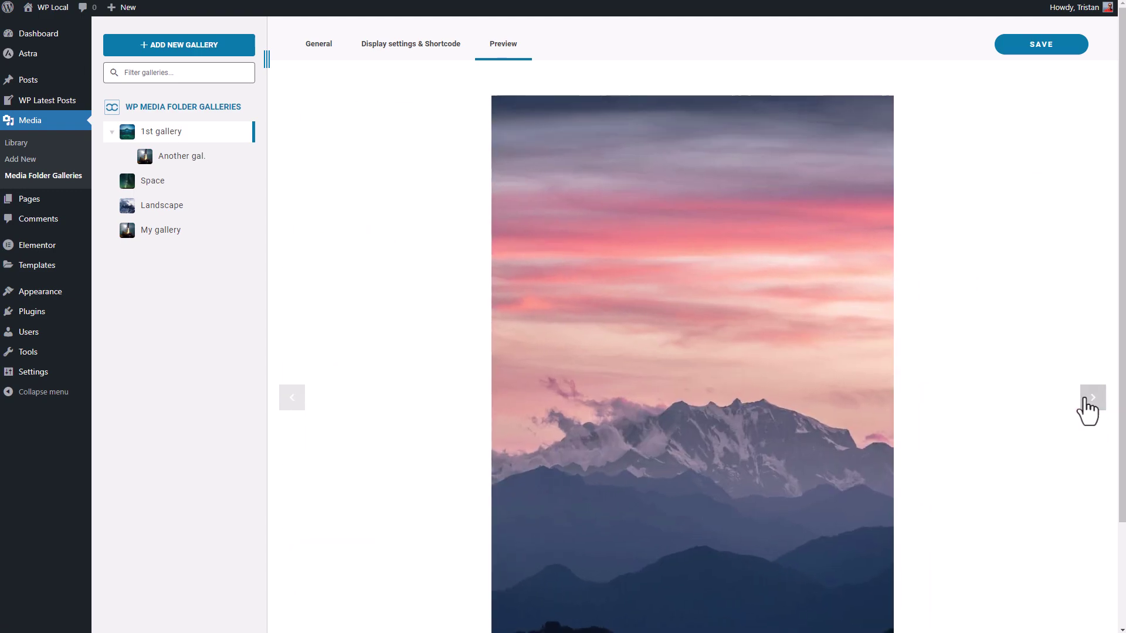
click(1092, 397)
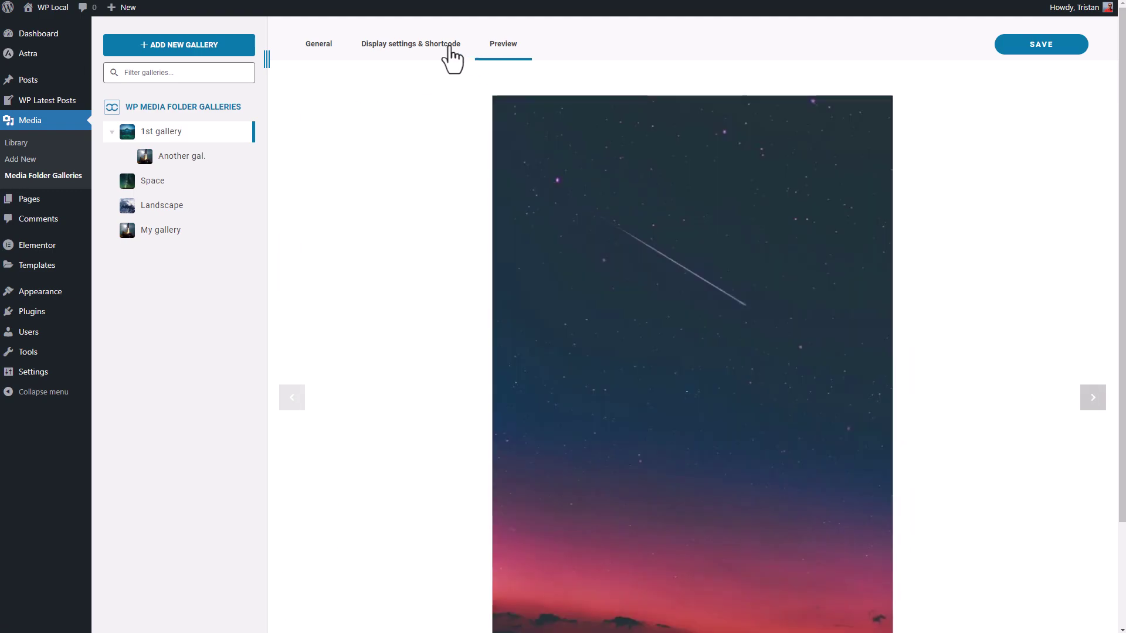
Preview the Flow slide gallery once more, then return to its general settings.
click(411, 43)
mouse_move(378, 157)
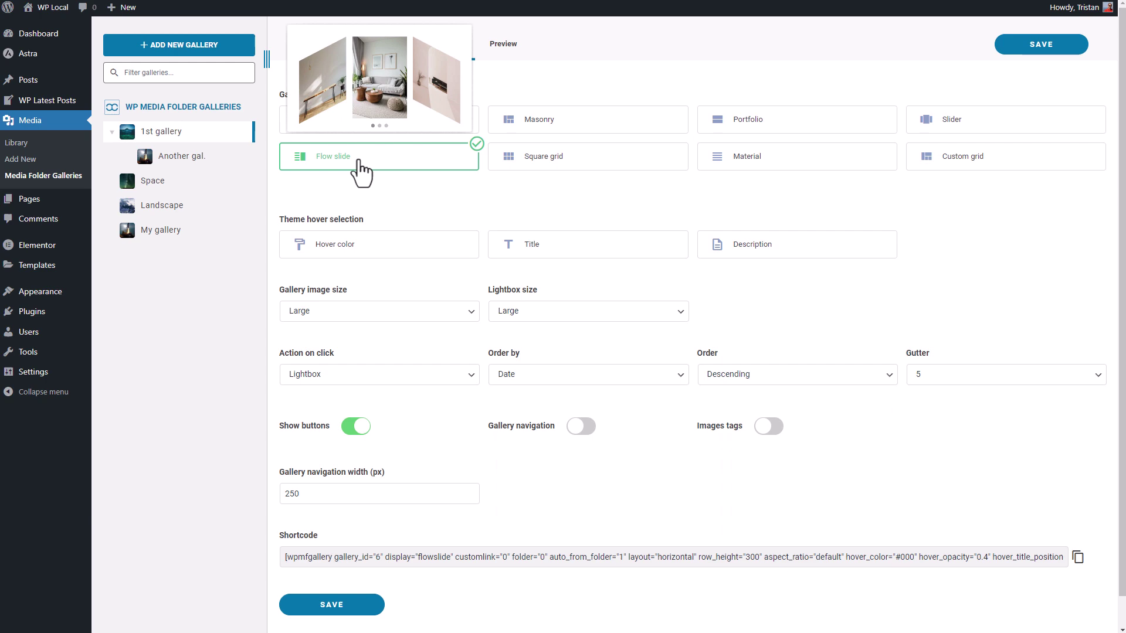
click(503, 43)
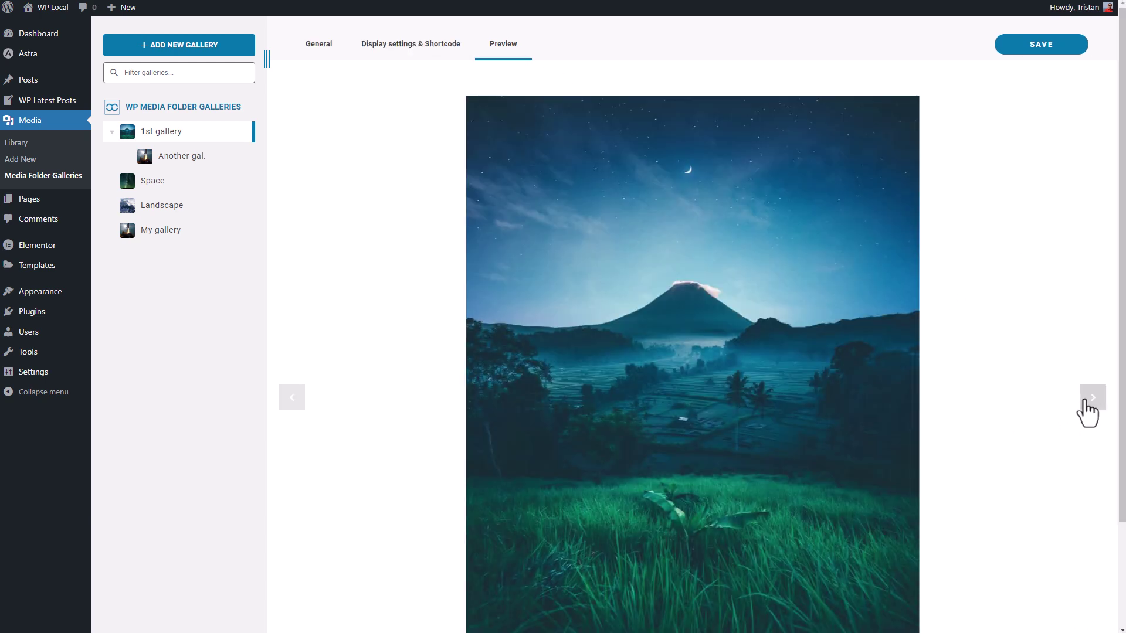
click(1093, 397)
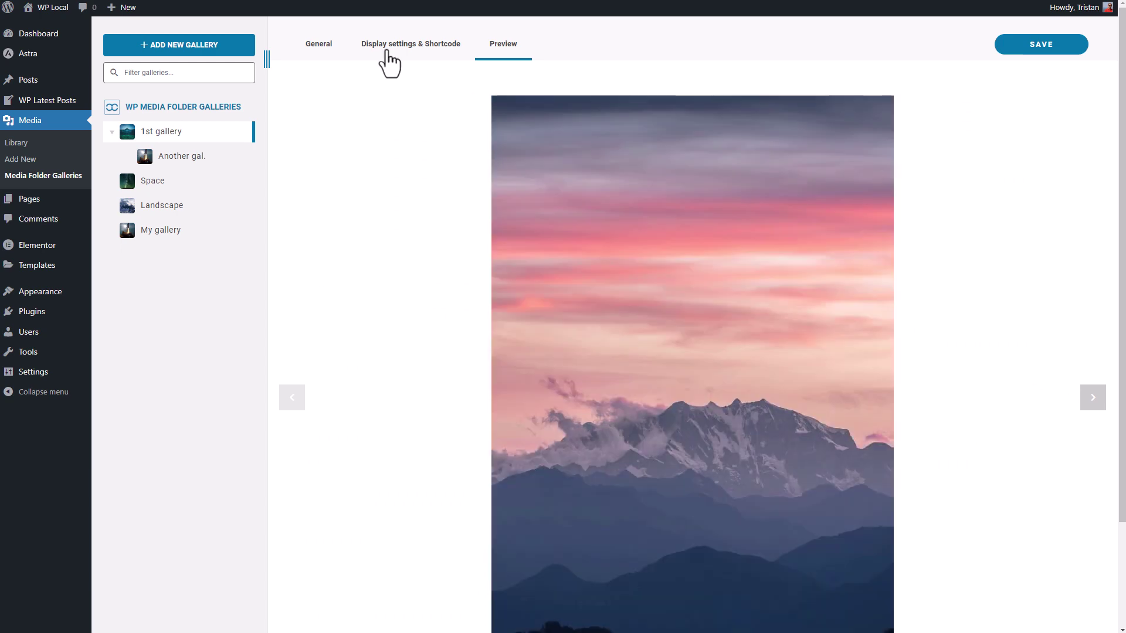
click(410, 44)
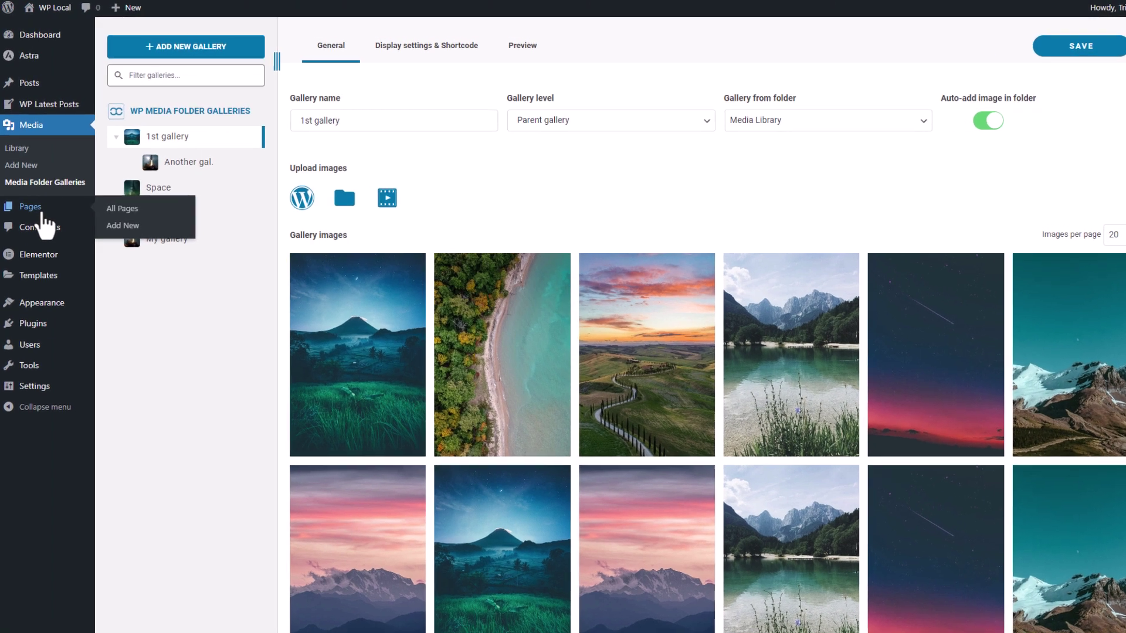
Open the Sample Page and insert a WPMF Gallery Addon block at its top.
click(29, 199)
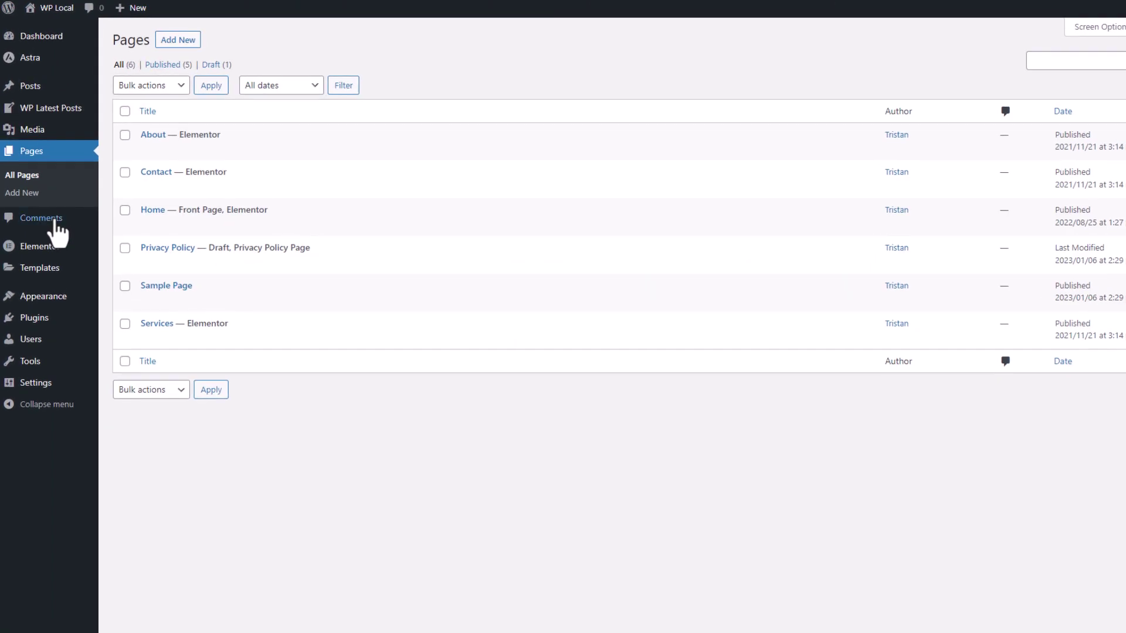
click(167, 285)
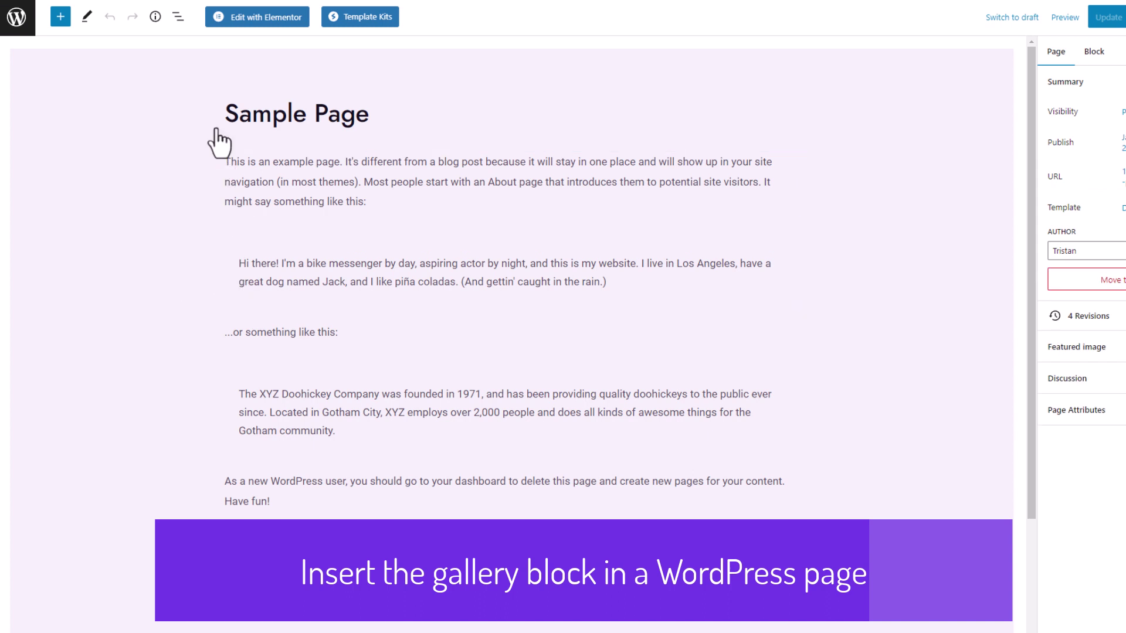
click(293, 113)
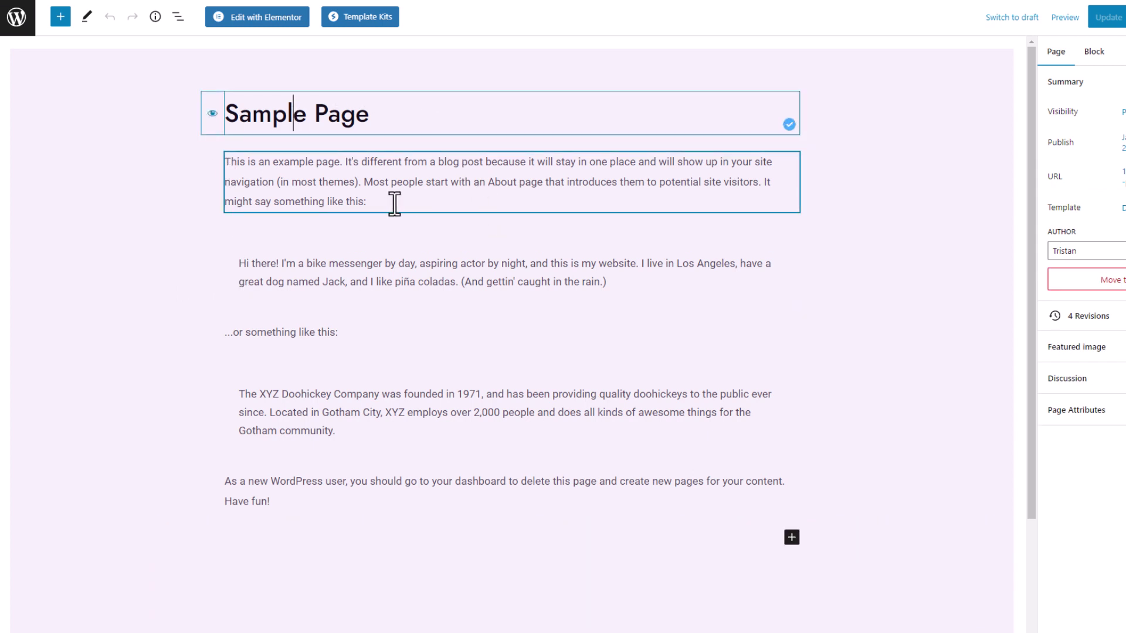
click(61, 17)
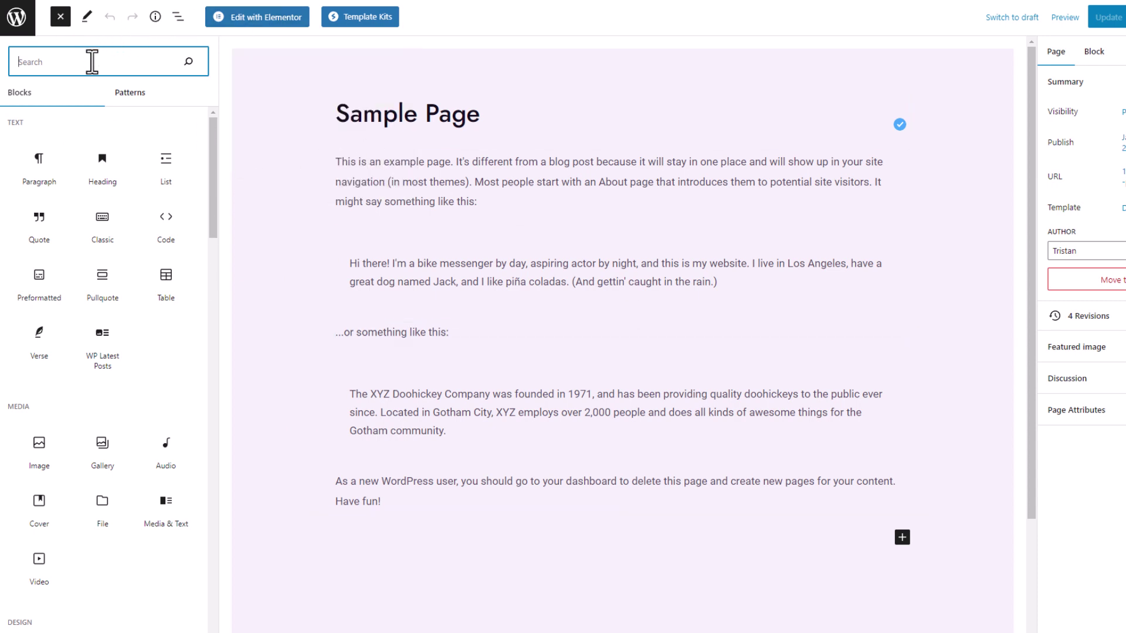
text(gallery)
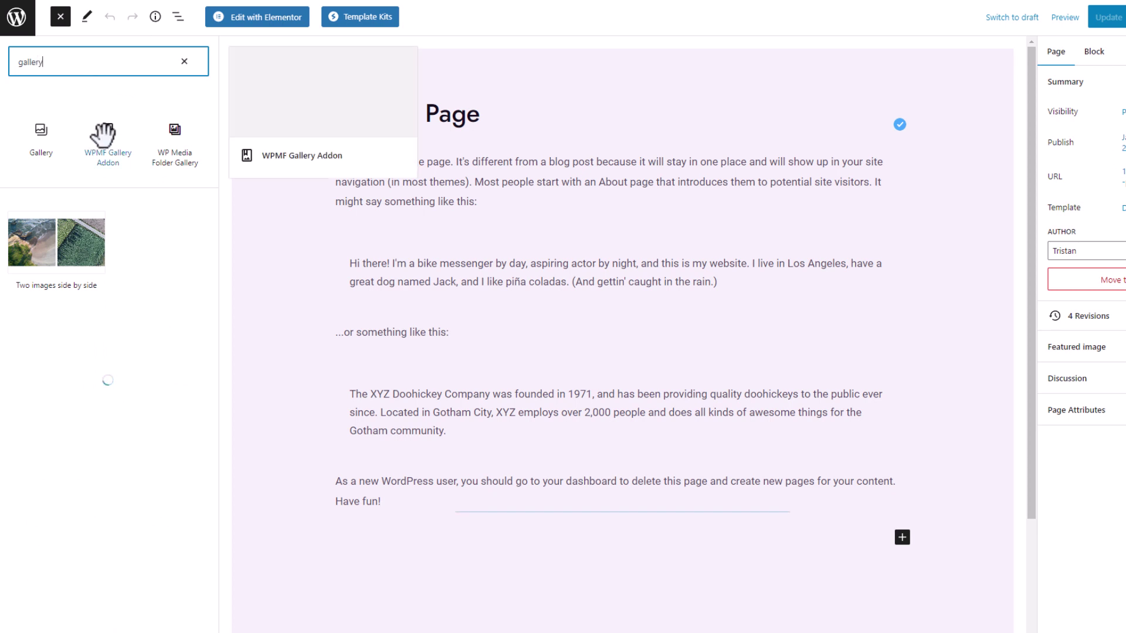
mouse_move(102, 141)
mouse_down()
mouse_move(473, 117)
mouse_move(486, 159)
mouse_up()
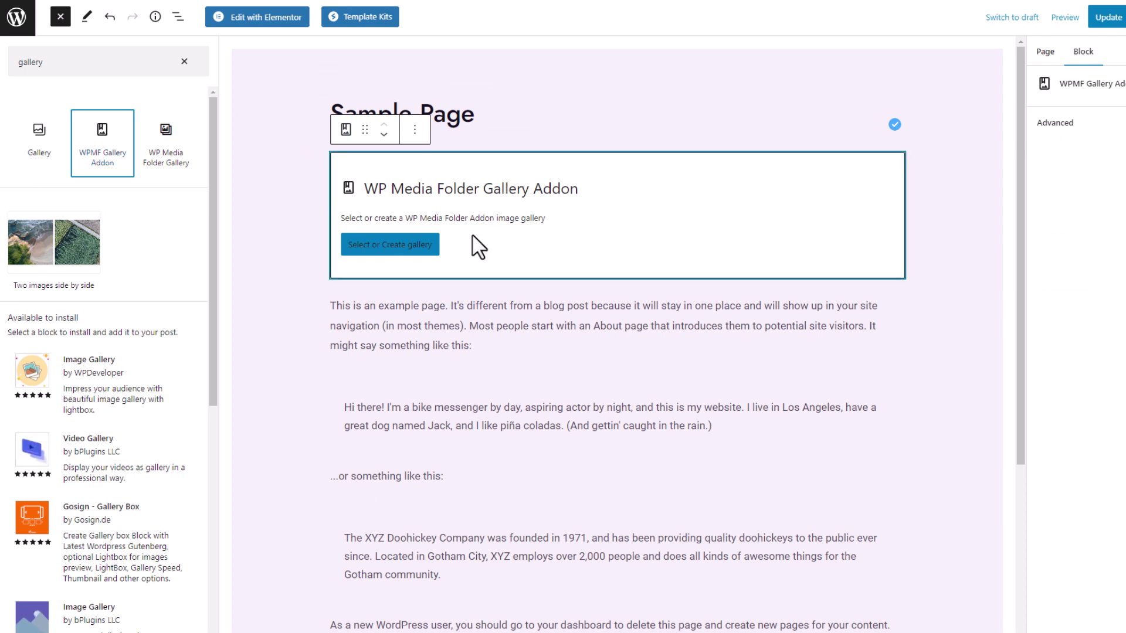
Insert the 1st gallery into the page's Gallery Addon block.
click(387, 247)
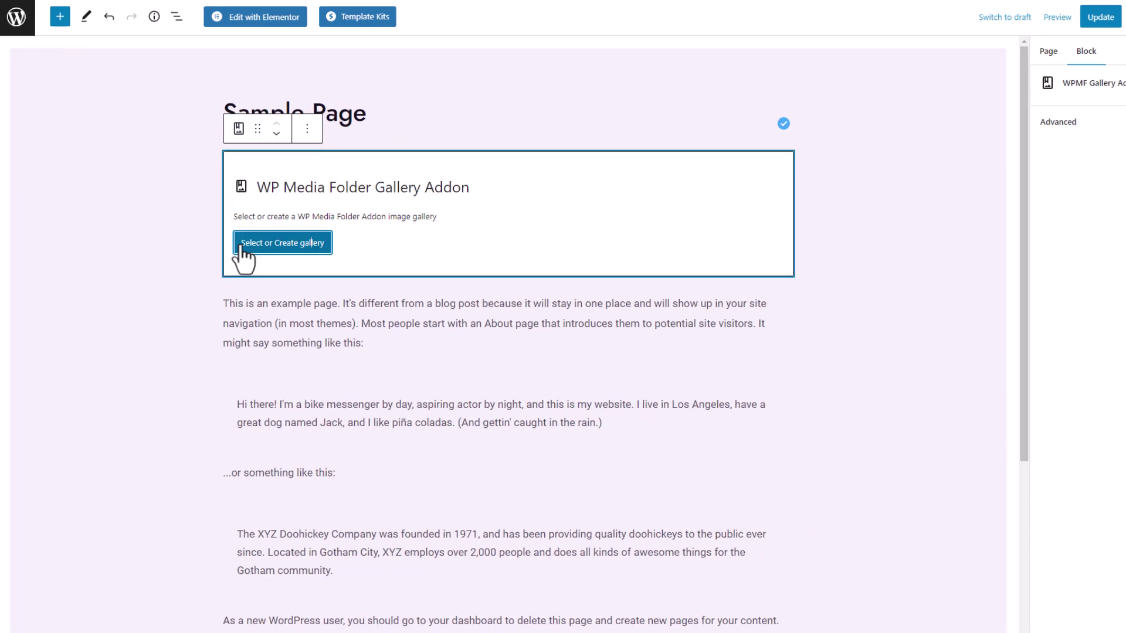
click(285, 244)
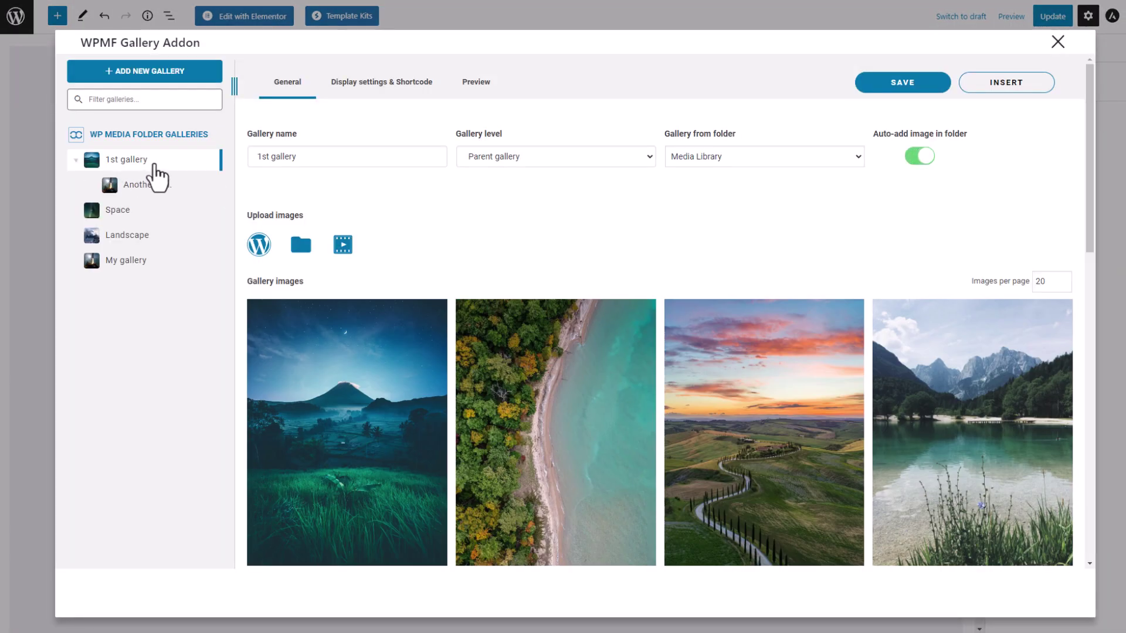
click(1006, 82)
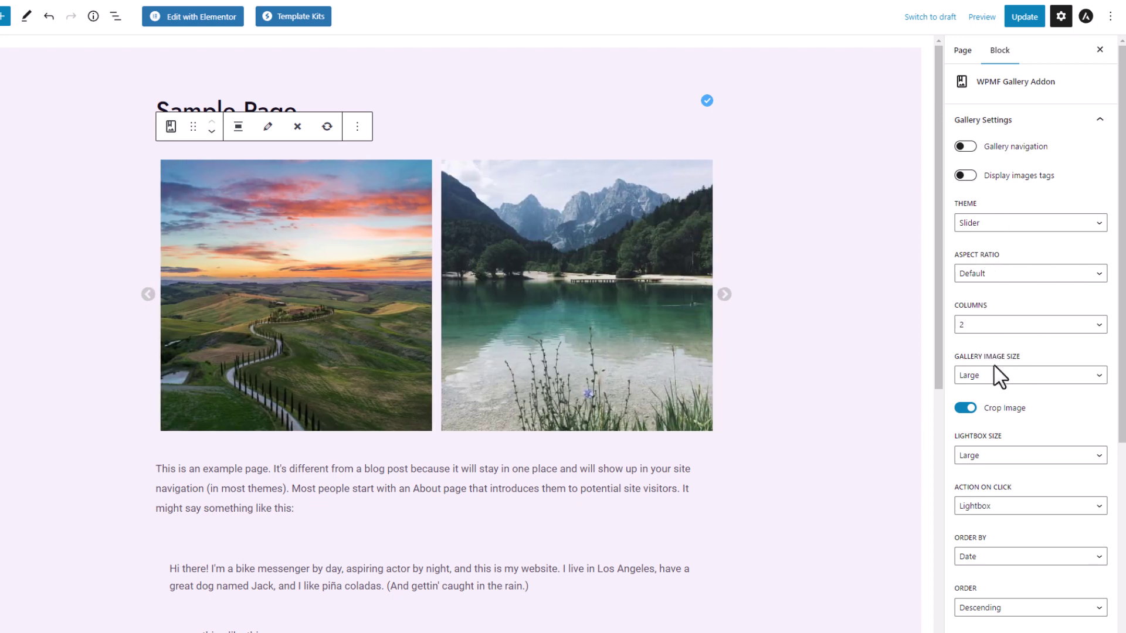
scroll(999, 376, down, 3)
scroll(1002, 378, down, 2)
scroll(1011, 405, down, 2)
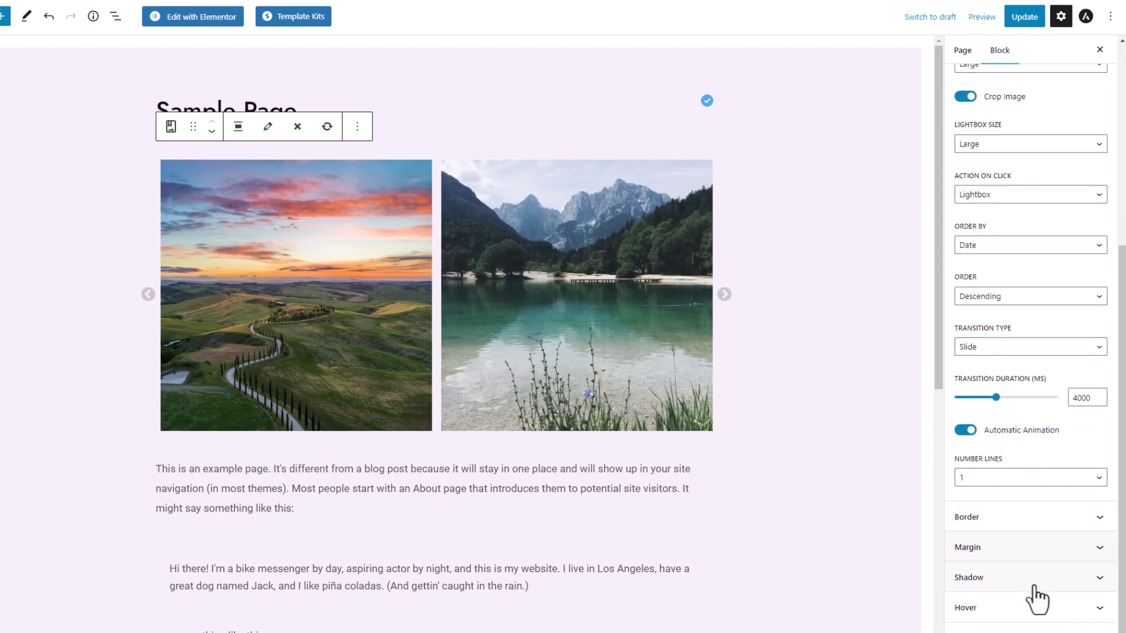
scroll(1038, 599, up, 3)
scroll(1042, 581, up, 3)
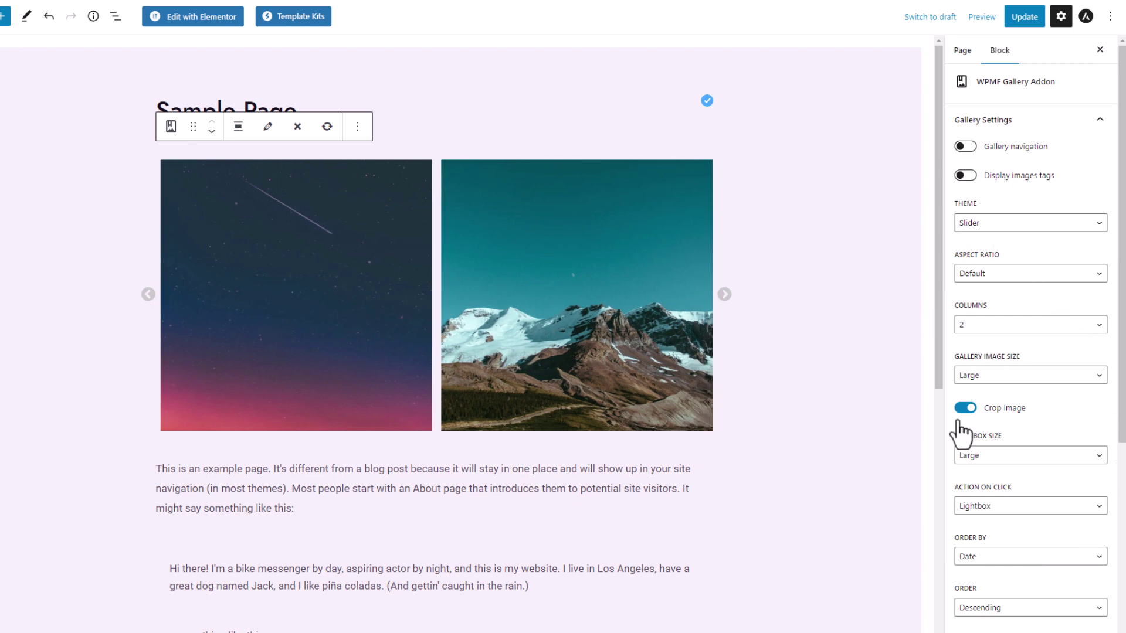
Try 5 columns and Medium images, then settle on Large images in 2 columns.
click(1061, 327)
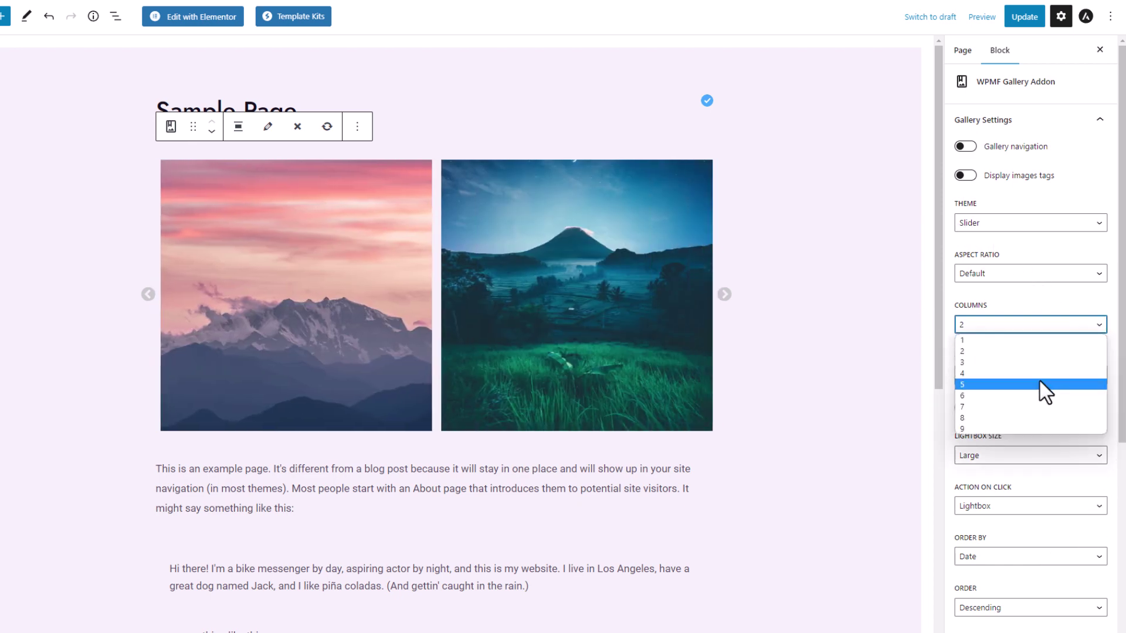
click(1038, 380)
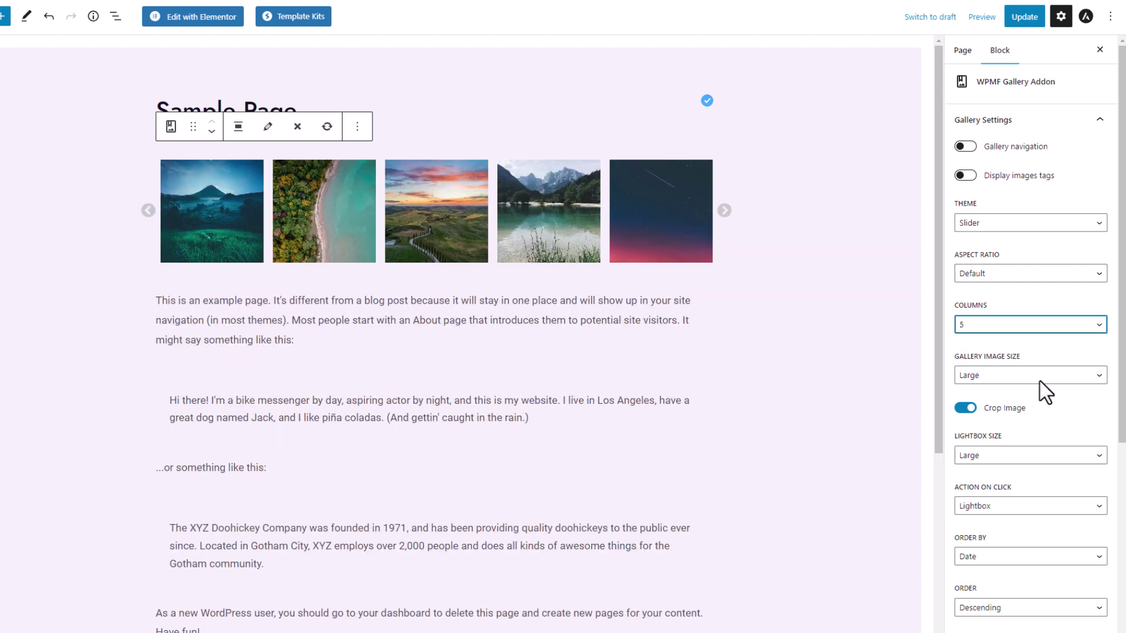
click(1045, 379)
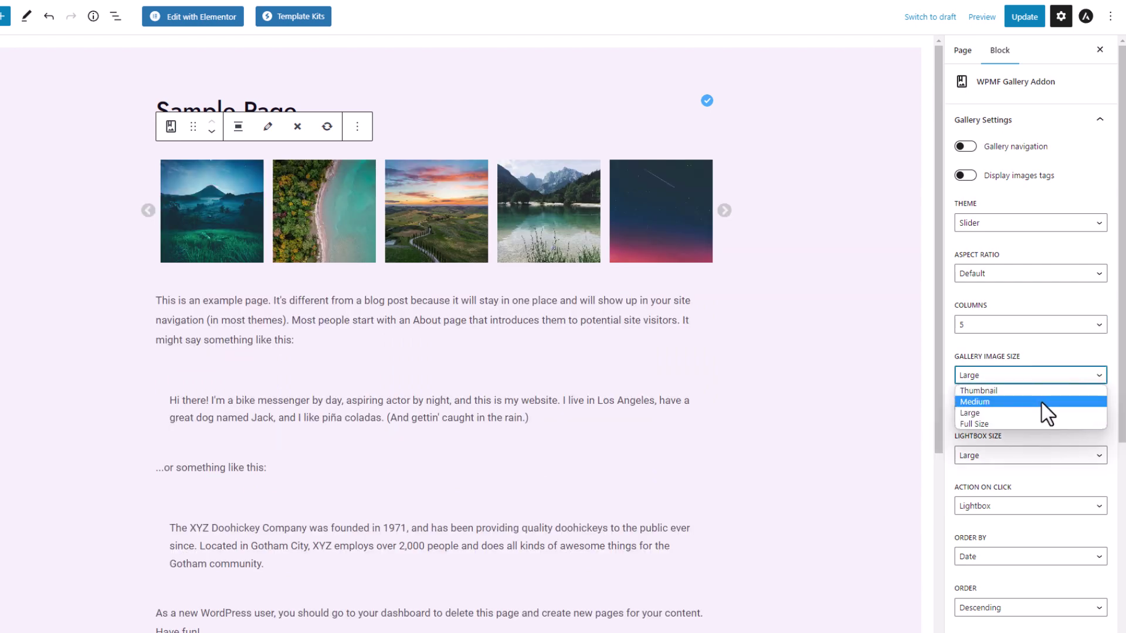
click(1031, 400)
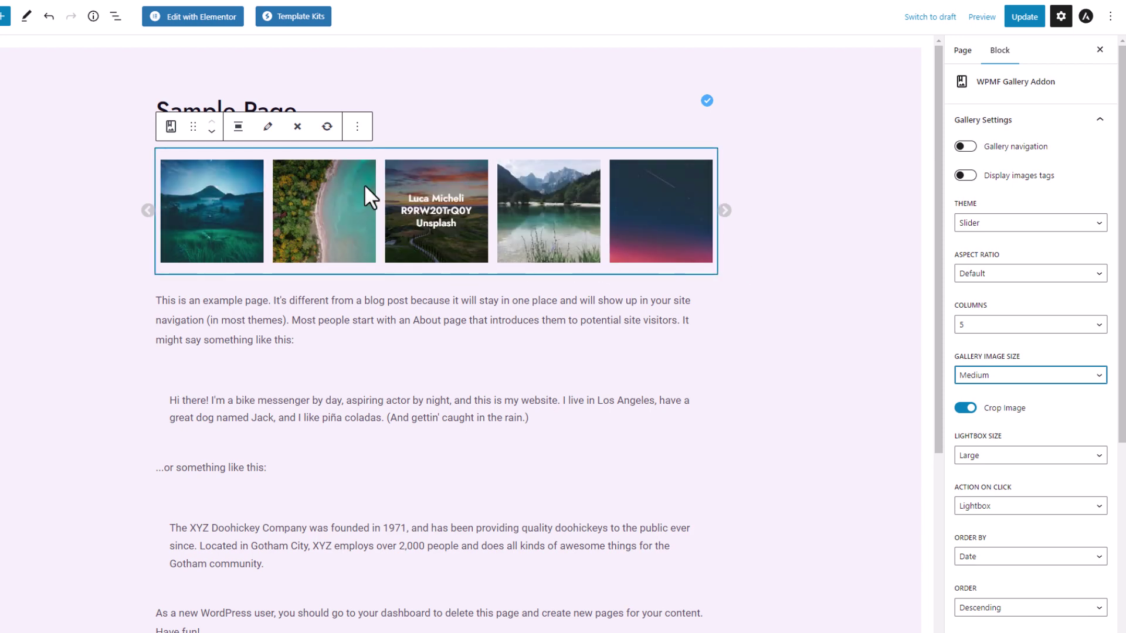
click(1029, 374)
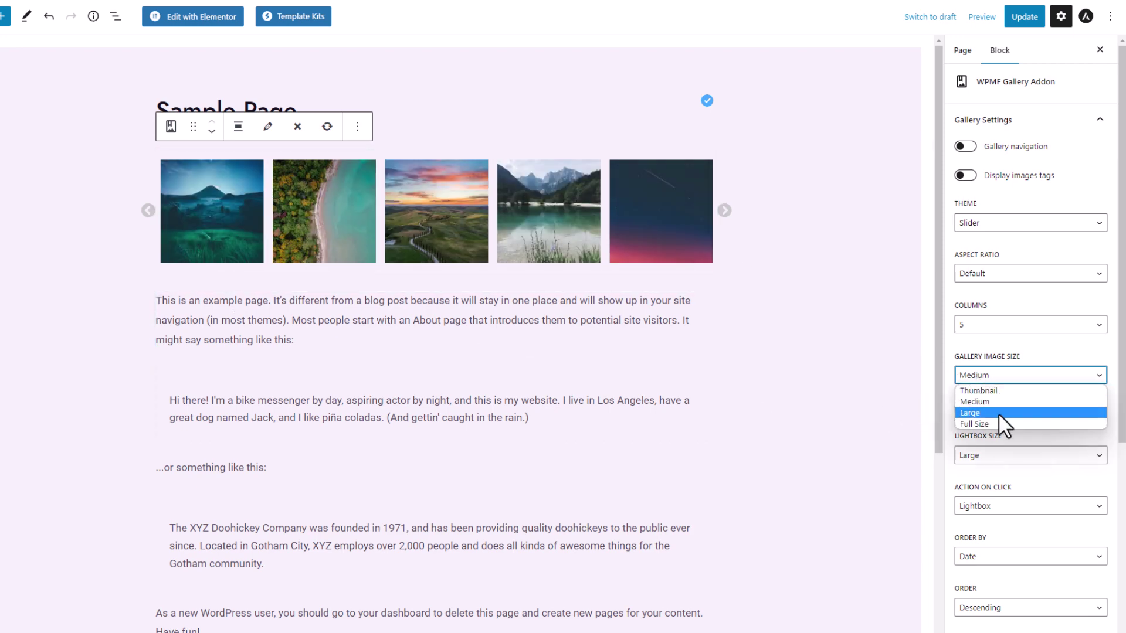
click(998, 412)
click(1003, 325)
click(998, 359)
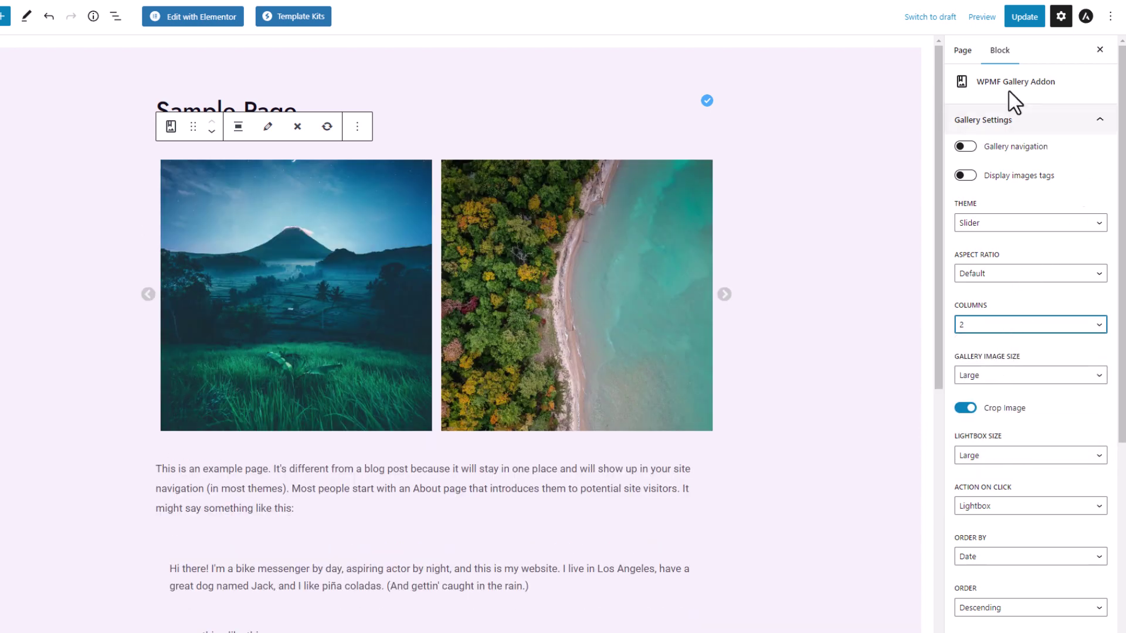
click(981, 16)
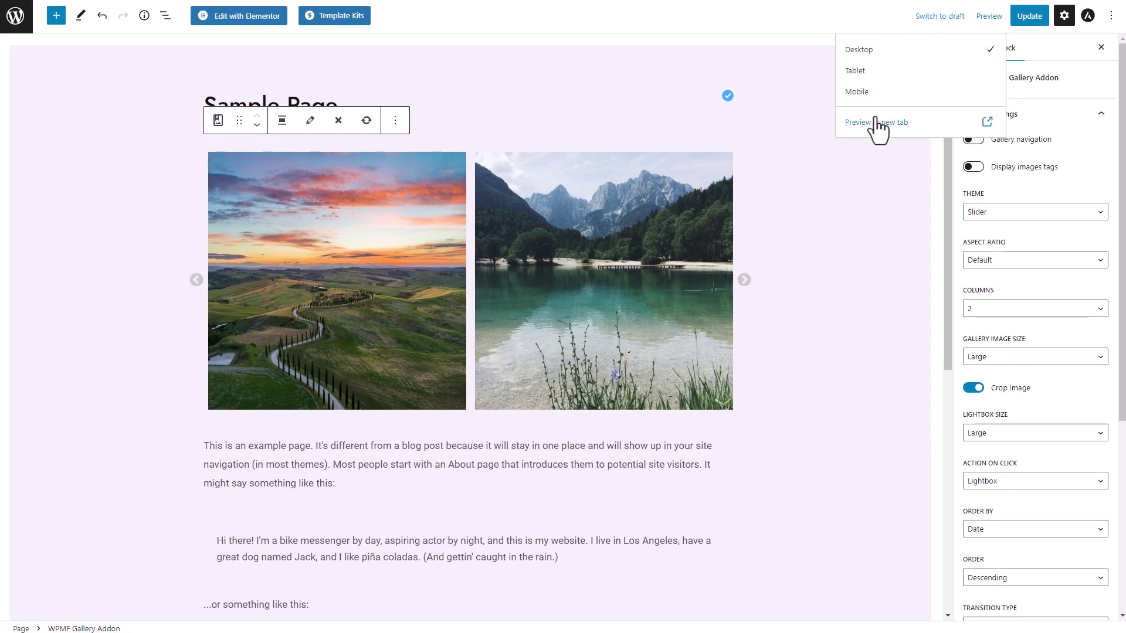
click(886, 124)
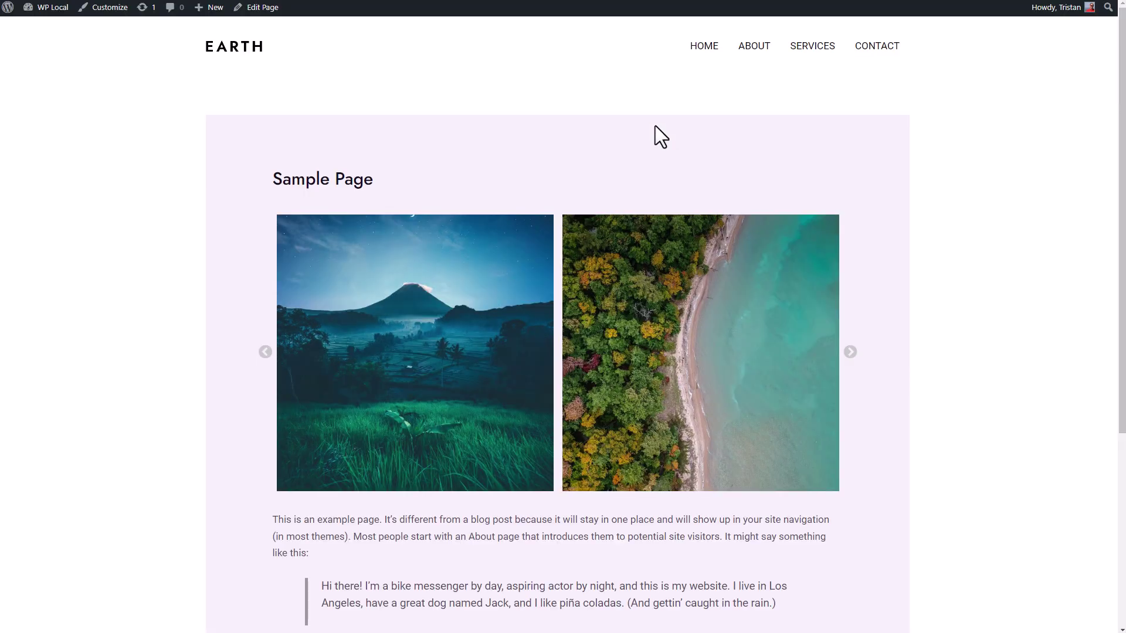
click(850, 352)
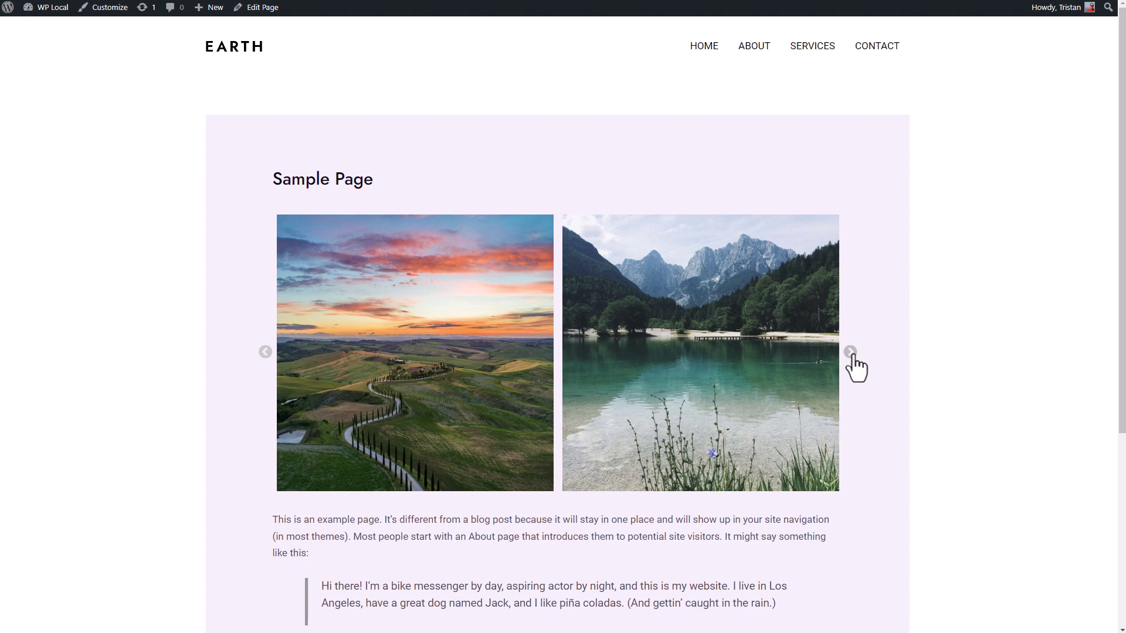
click(850, 352)
click(709, 362)
click(1112, 317)
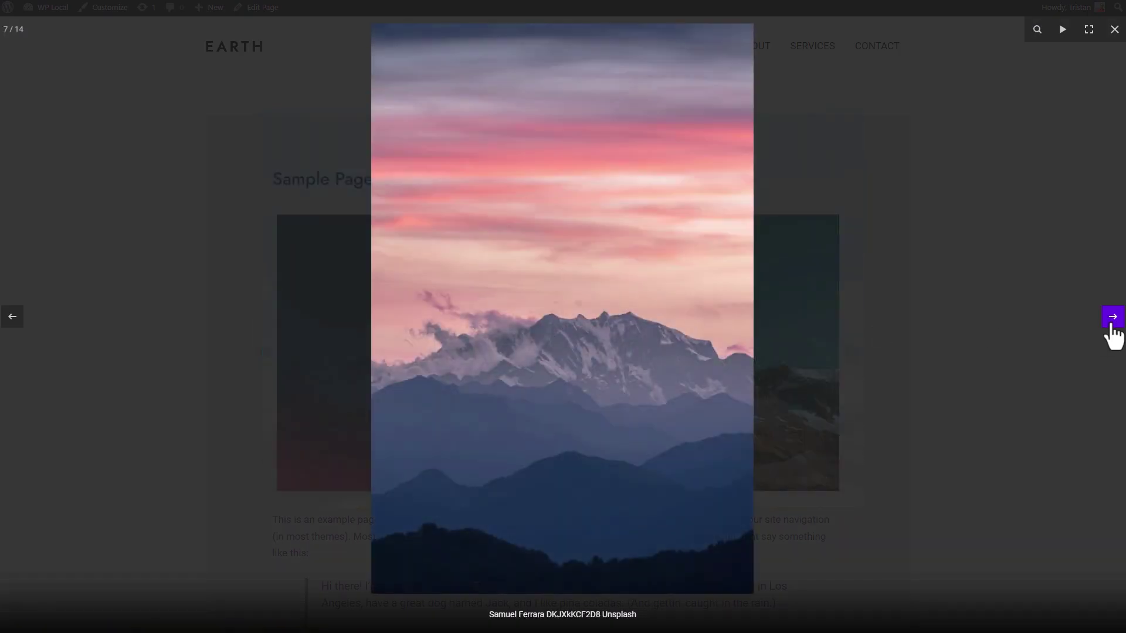
click(1111, 317)
key(Escape)
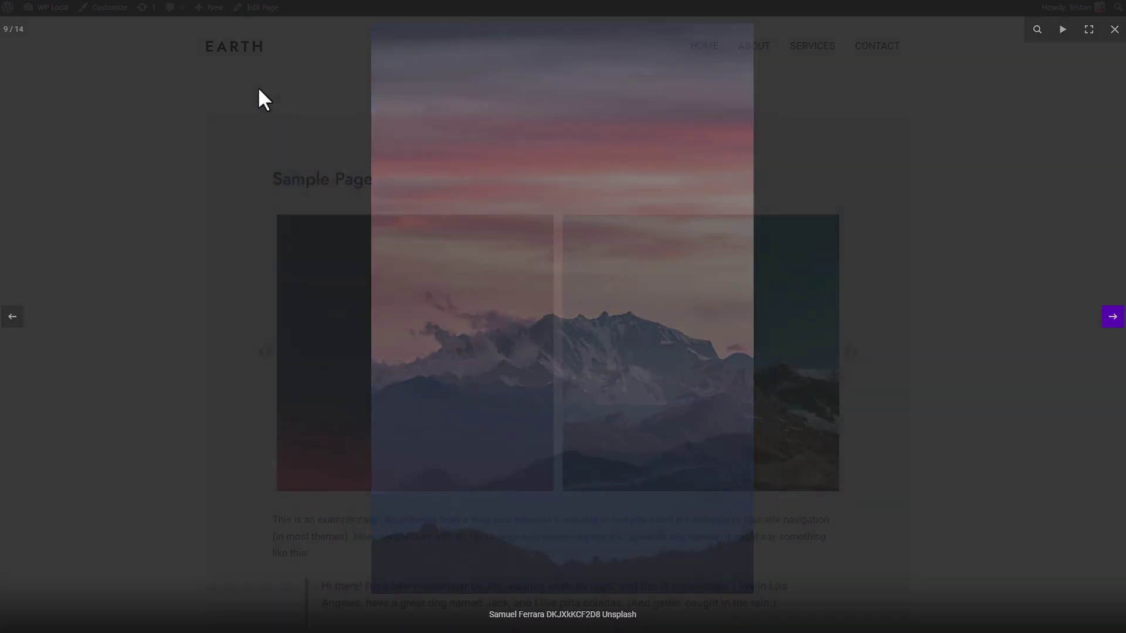
Close the preview options and inspect the Action on click and Order by choices unchanged.
key(ctrl+w)
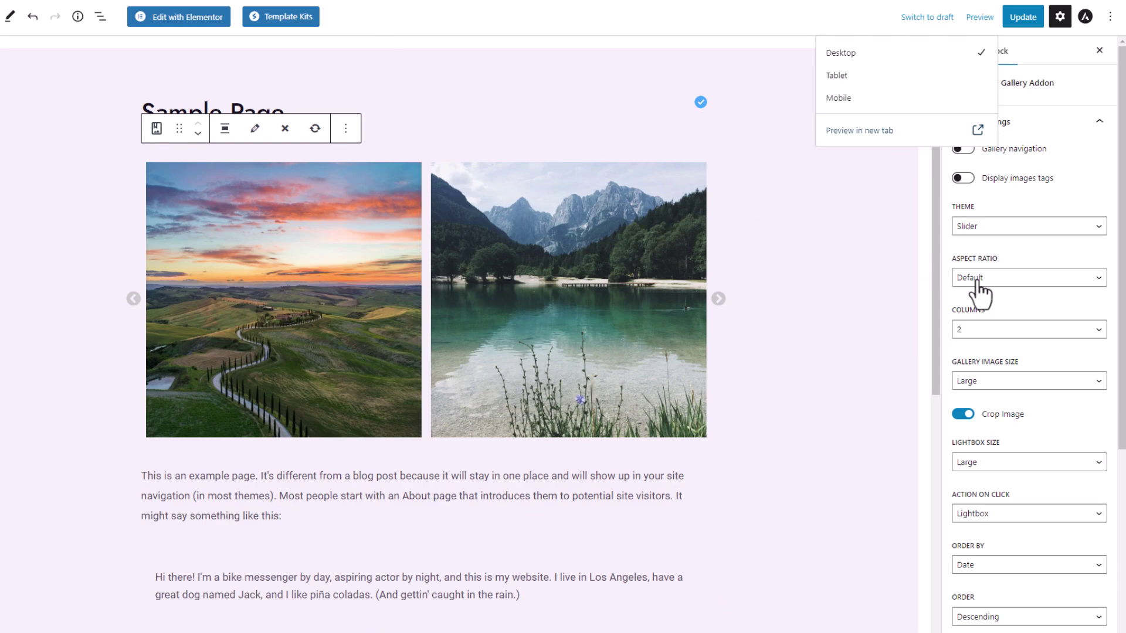
click(1049, 66)
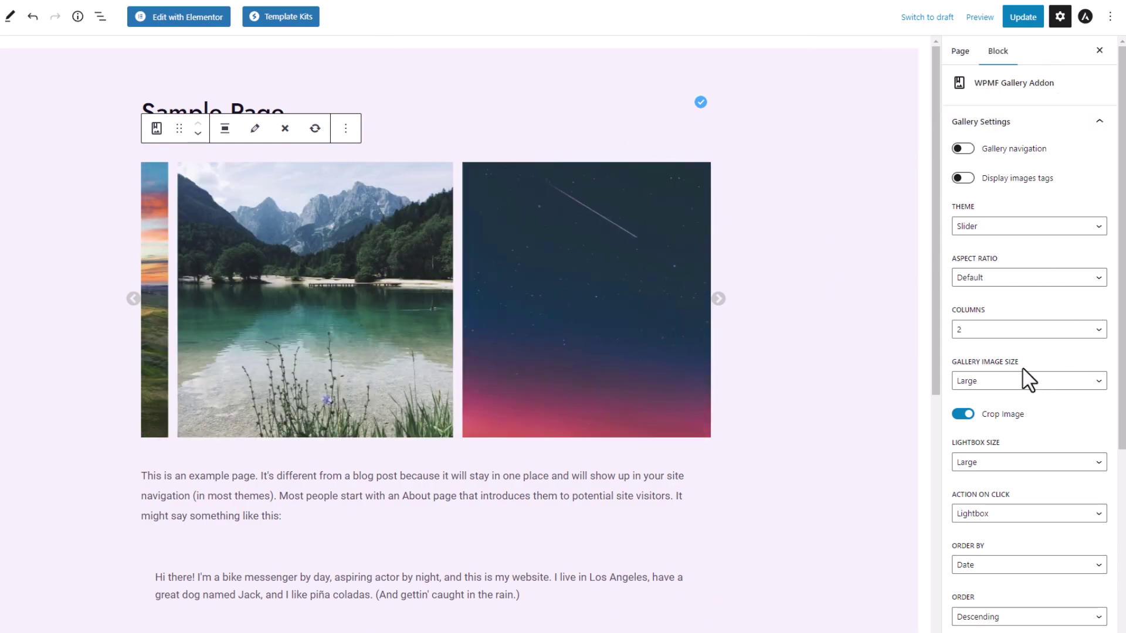
scroll(1069, 420, down, 3)
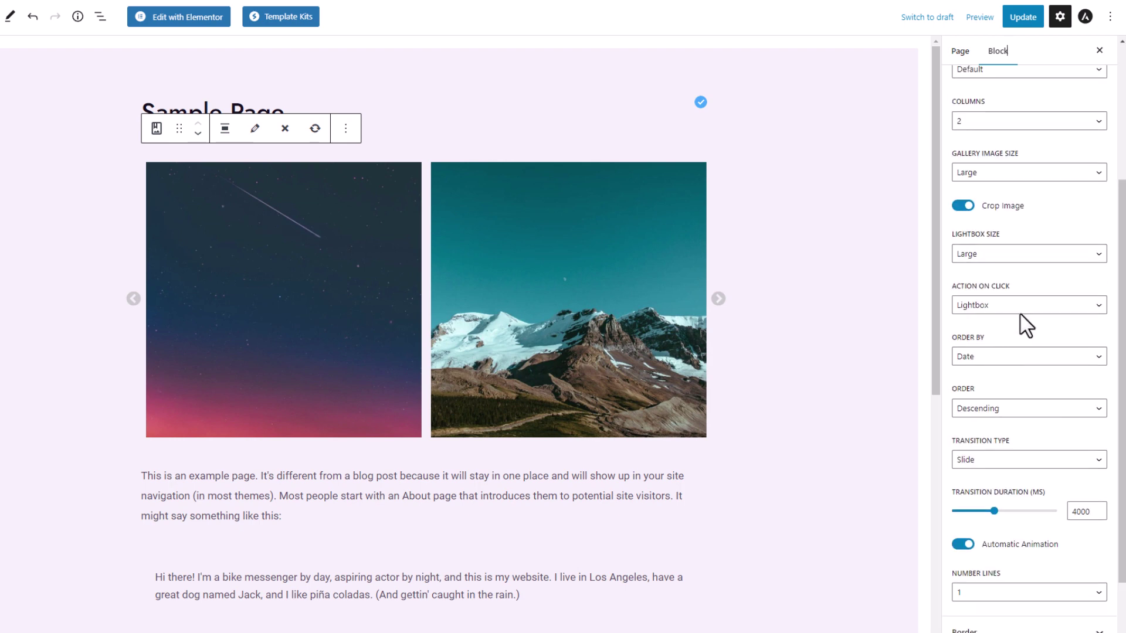
click(1054, 305)
click(1053, 356)
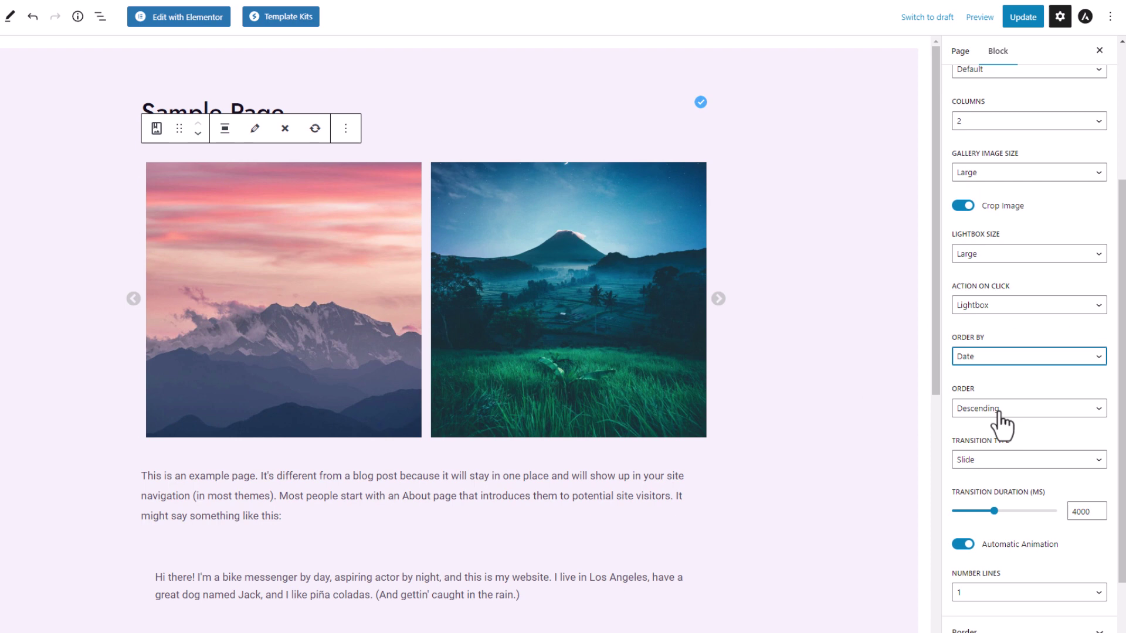
scroll(1029, 409, up, 3)
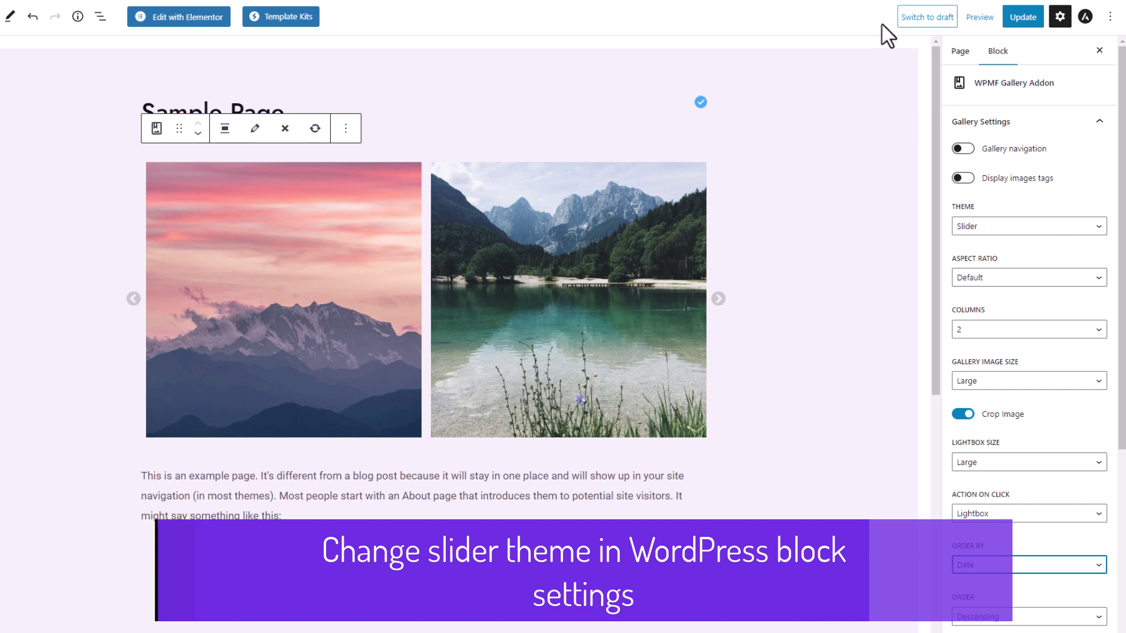
Change the gallery block's theme from Slider to Flow slide.
click(1024, 226)
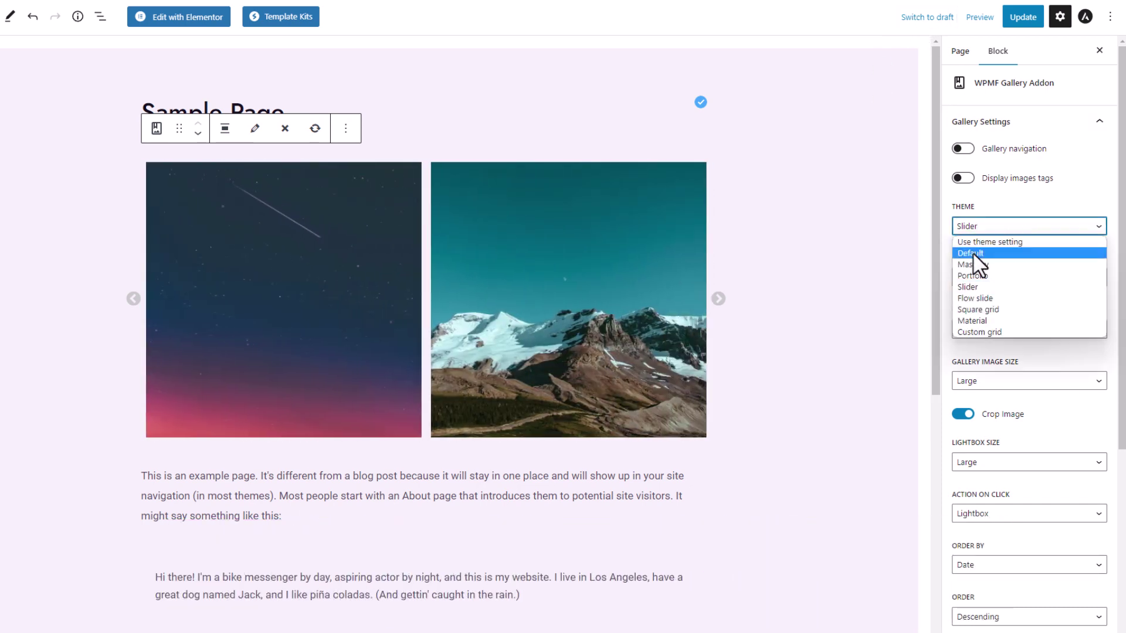
click(975, 298)
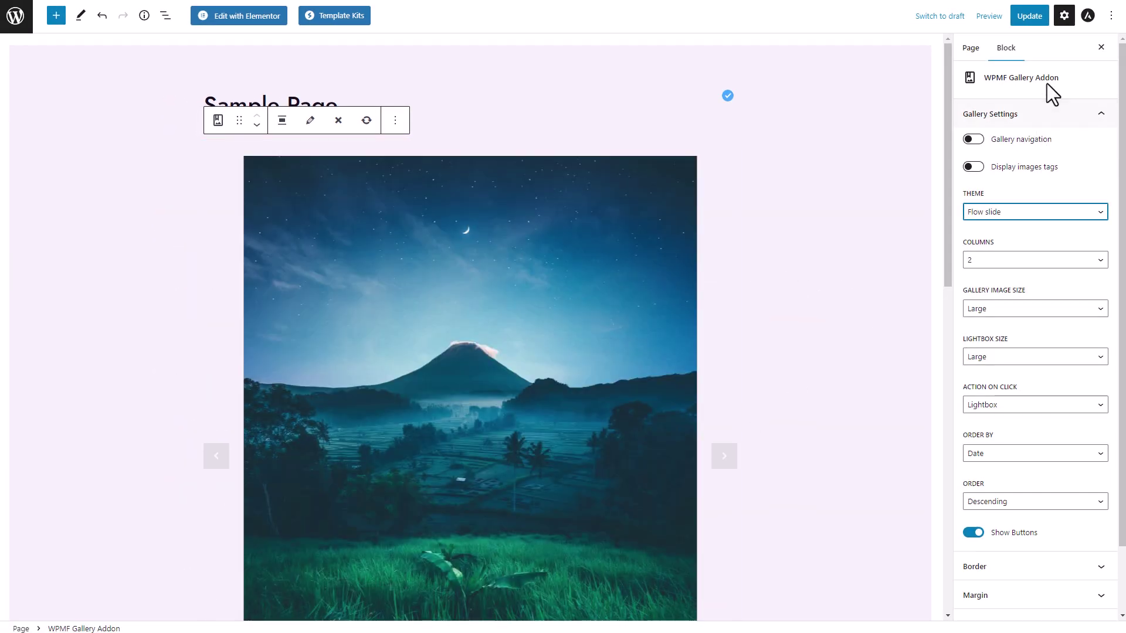
Preview the Sample Page in a new tab and advance the flow slider through two images.
click(988, 16)
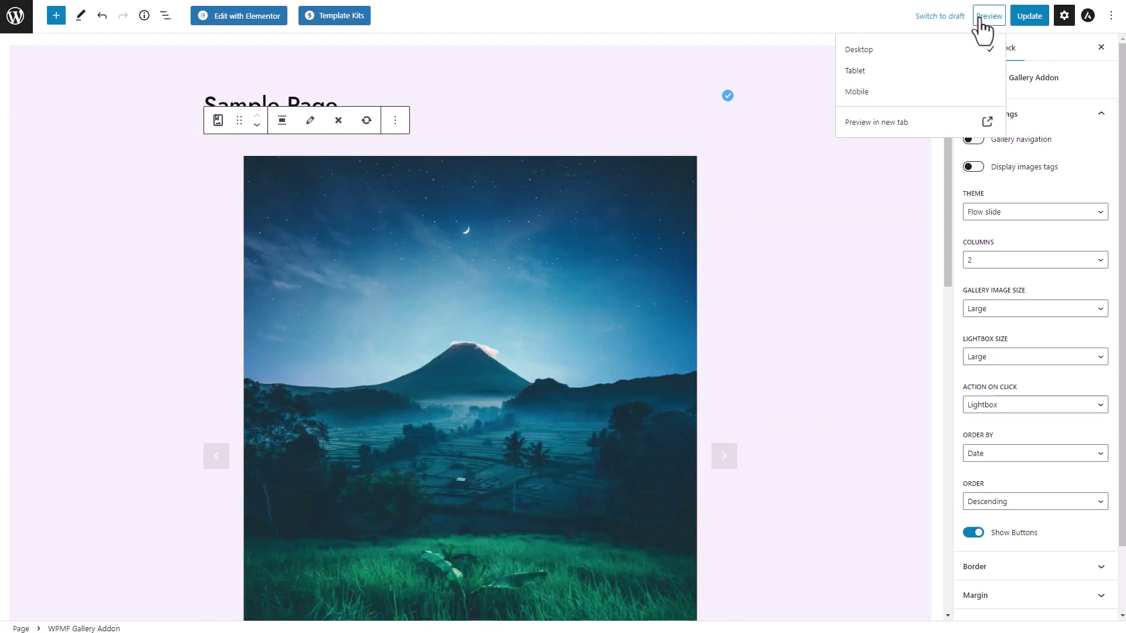
click(937, 122)
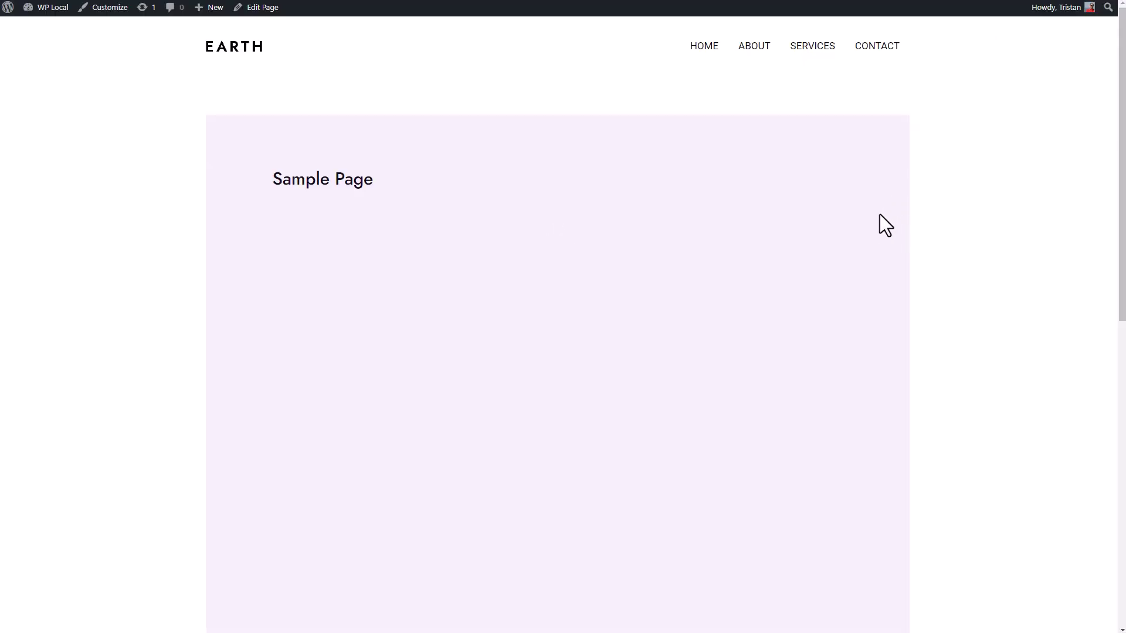
scroll(876, 294, down, 3)
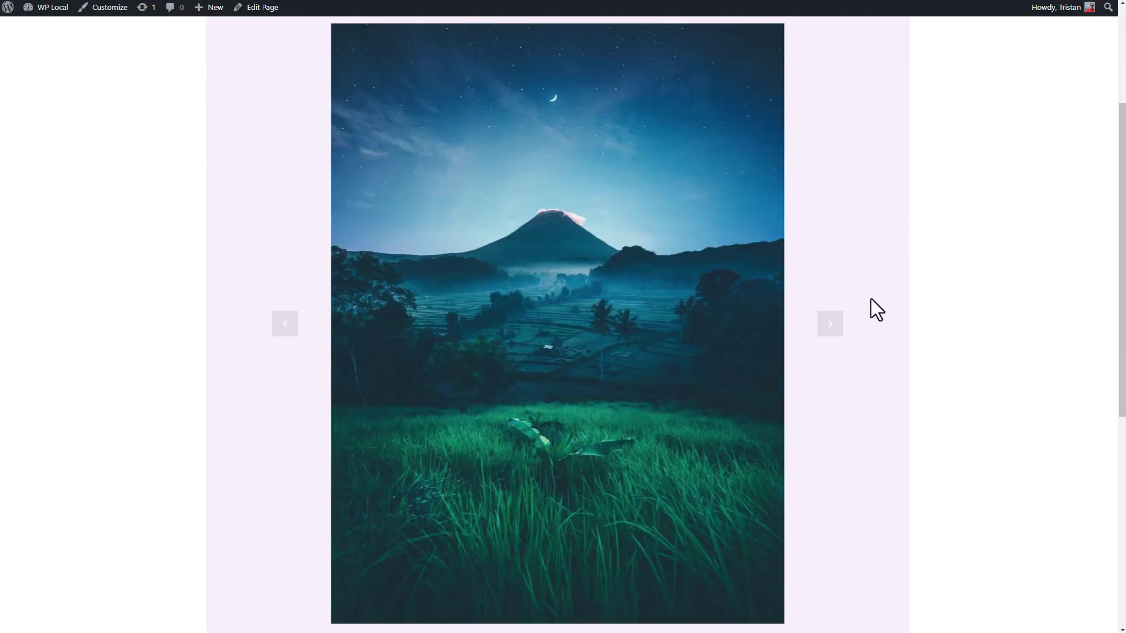
click(830, 326)
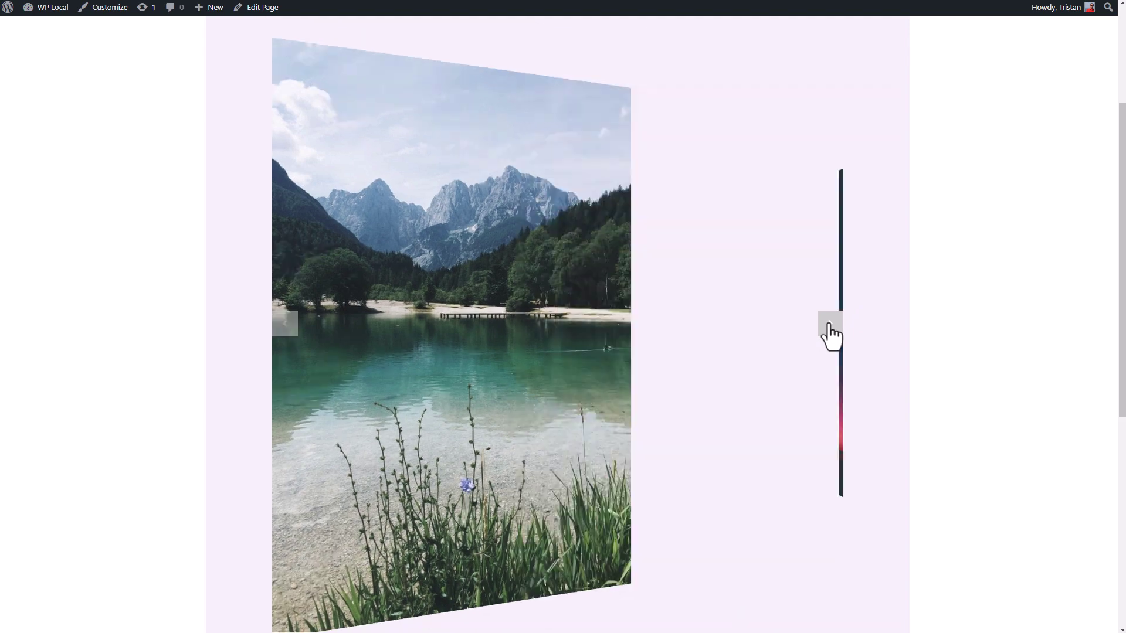
click(830, 326)
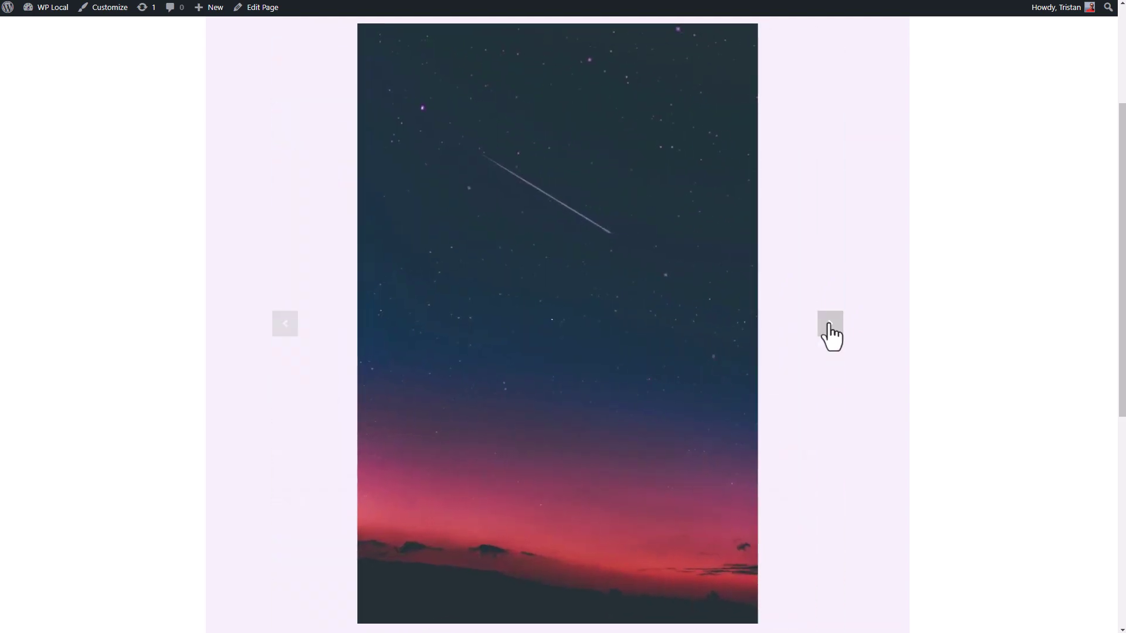
scroll(792, 325, up, 3)
scroll(694, 300, up, 3)
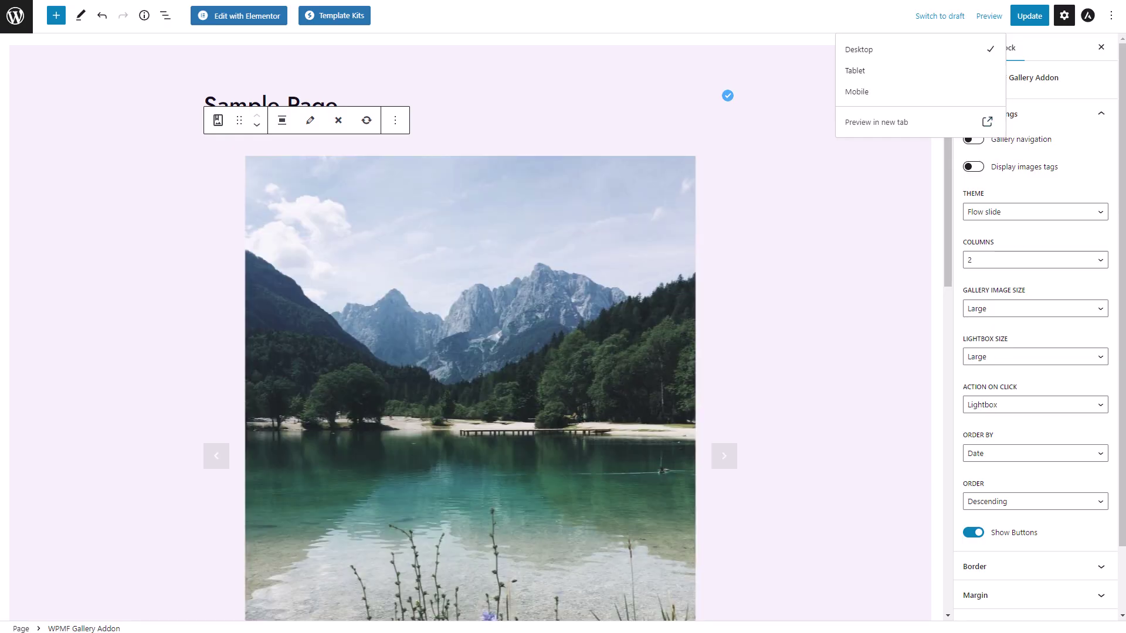
Close the preview choices and deselect the gallery block.
click(827, 211)
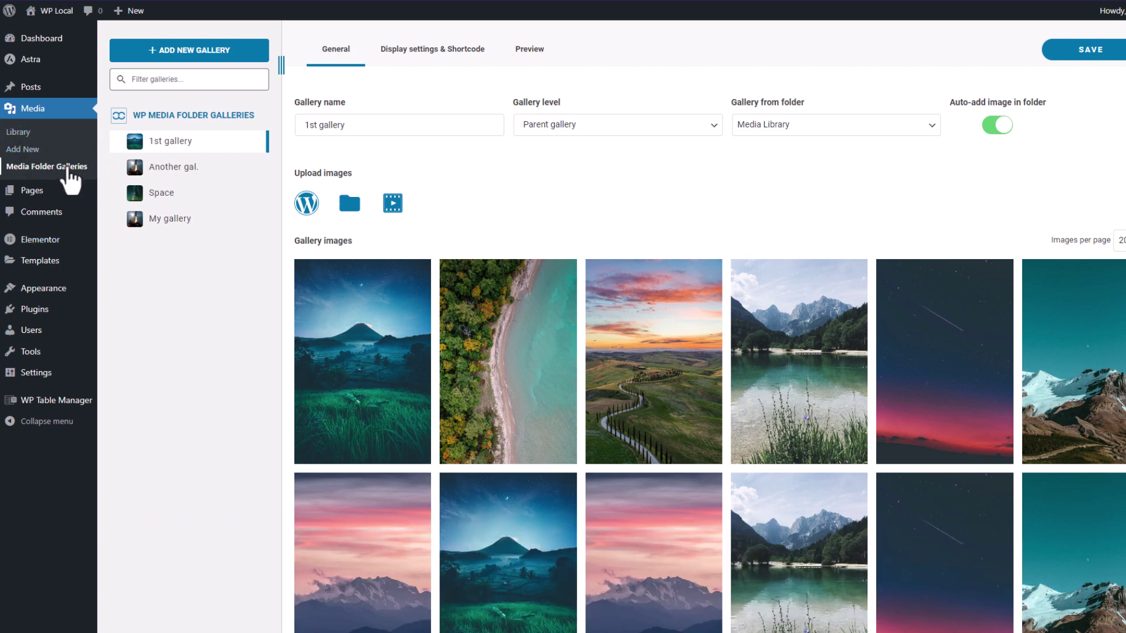
click(19, 132)
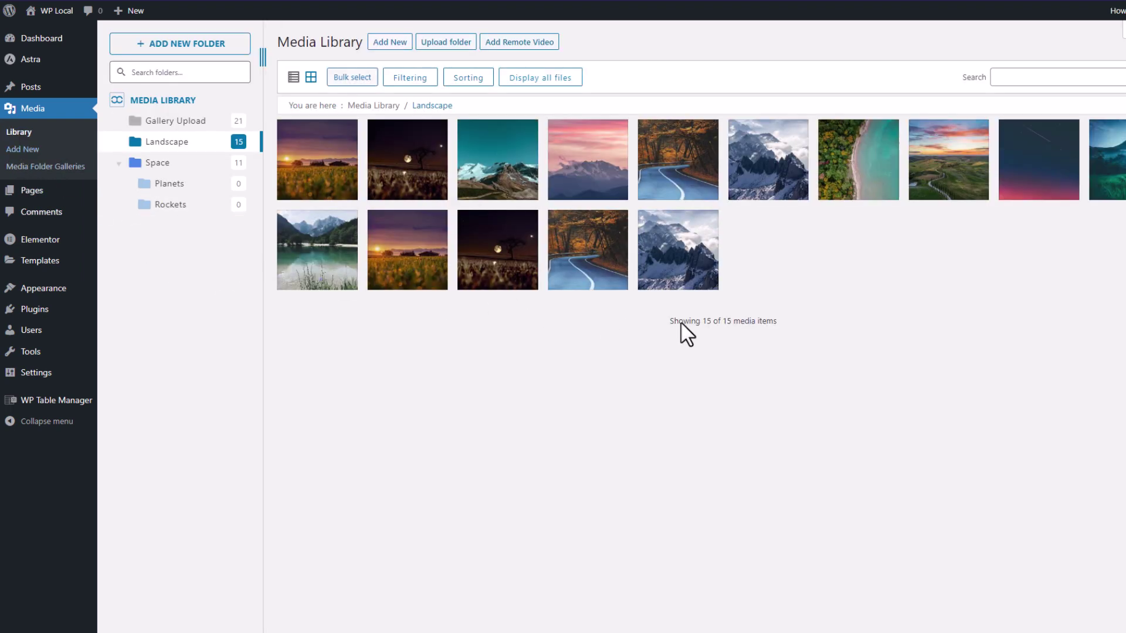
click(163, 101)
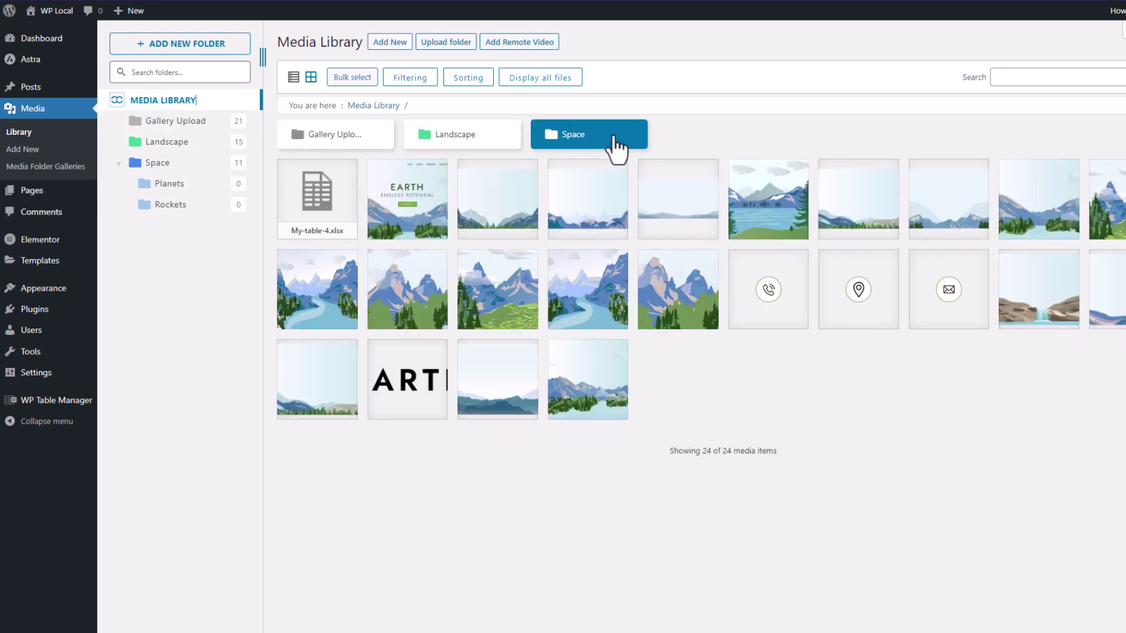
right_click(450, 134)
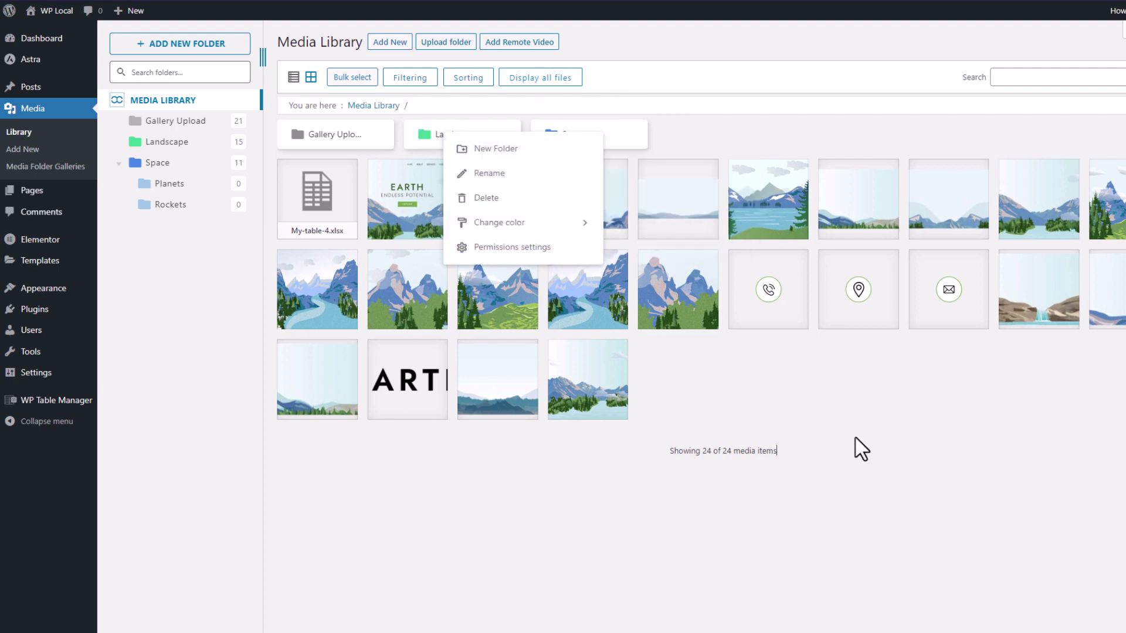
click(860, 453)
click(169, 183)
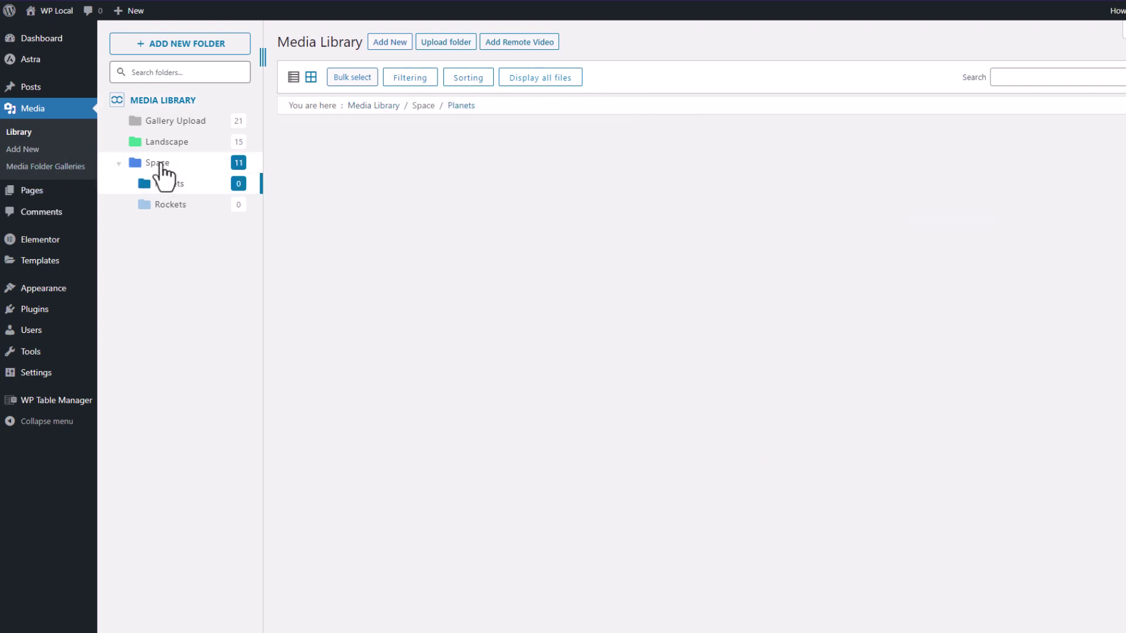
click(156, 162)
click(176, 121)
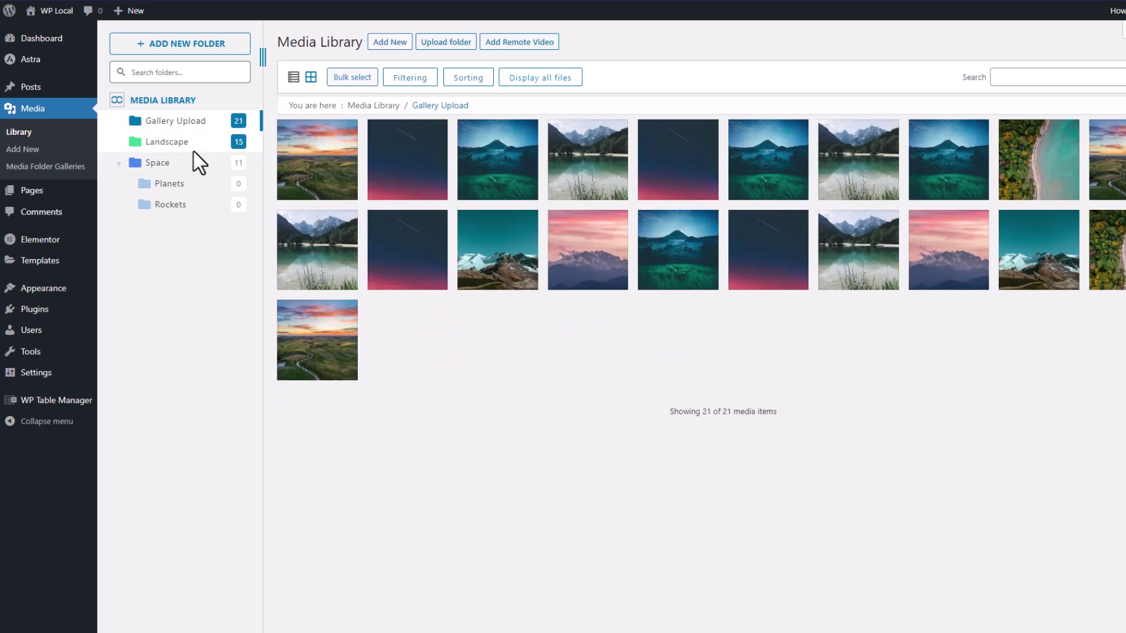
click(166, 141)
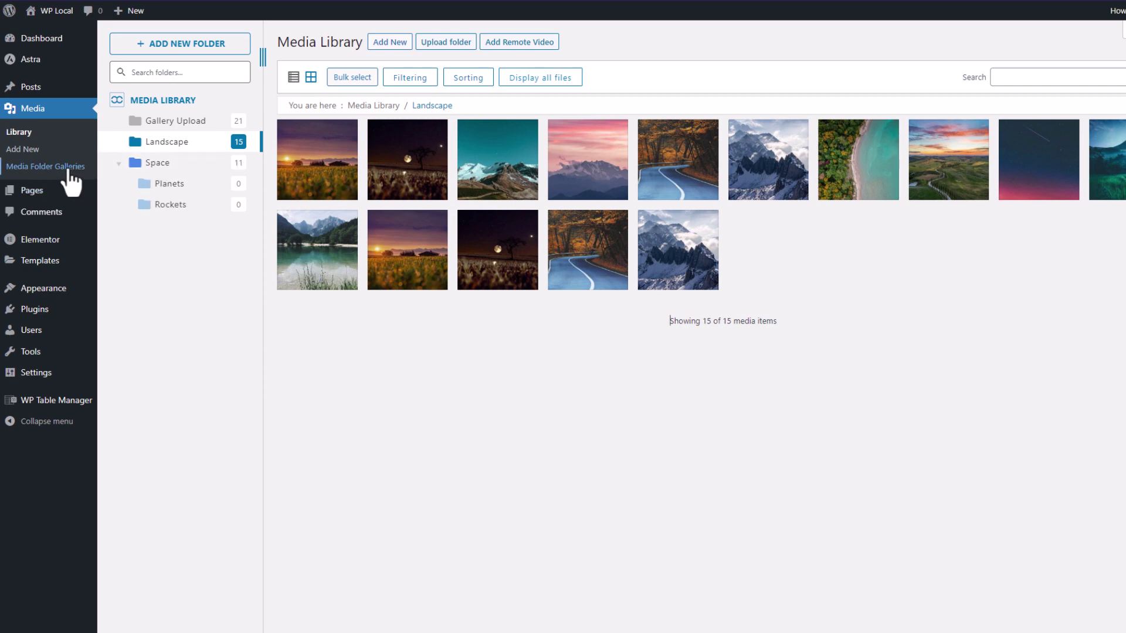
click(45, 167)
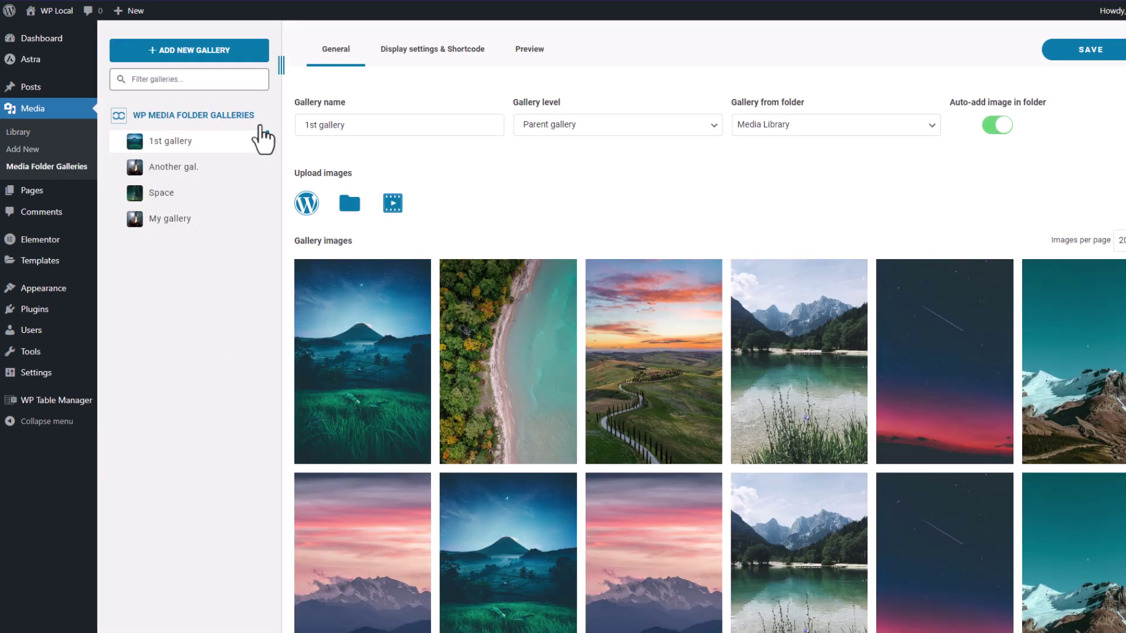
Create a quick gallery from the Landscape subfolder of Space, keeping the Masonry theme.
click(198, 54)
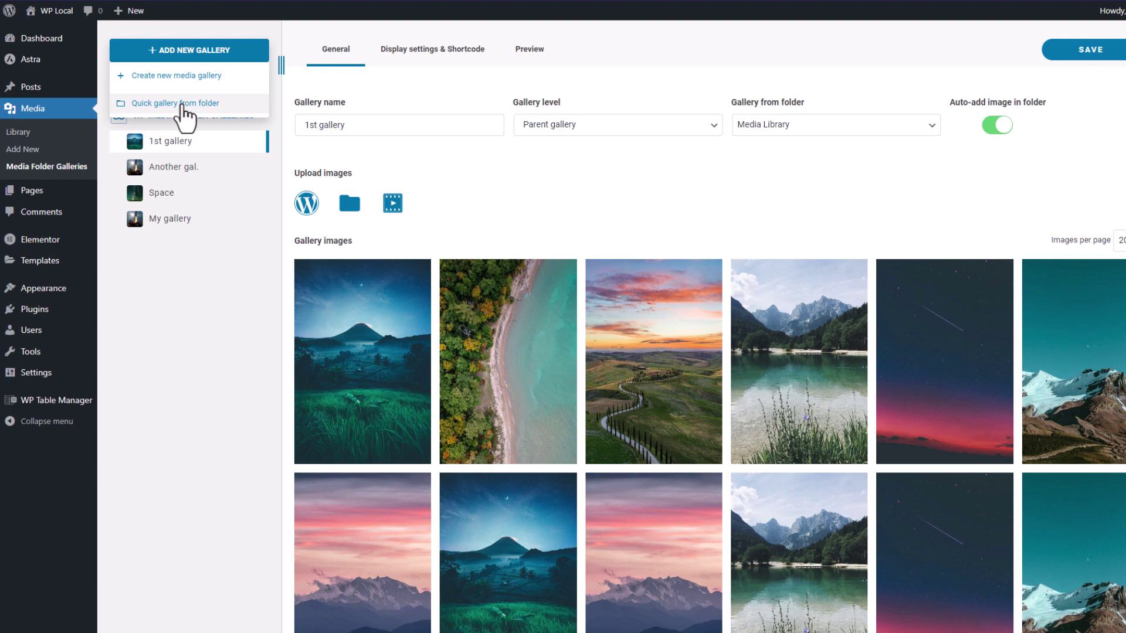
click(209, 107)
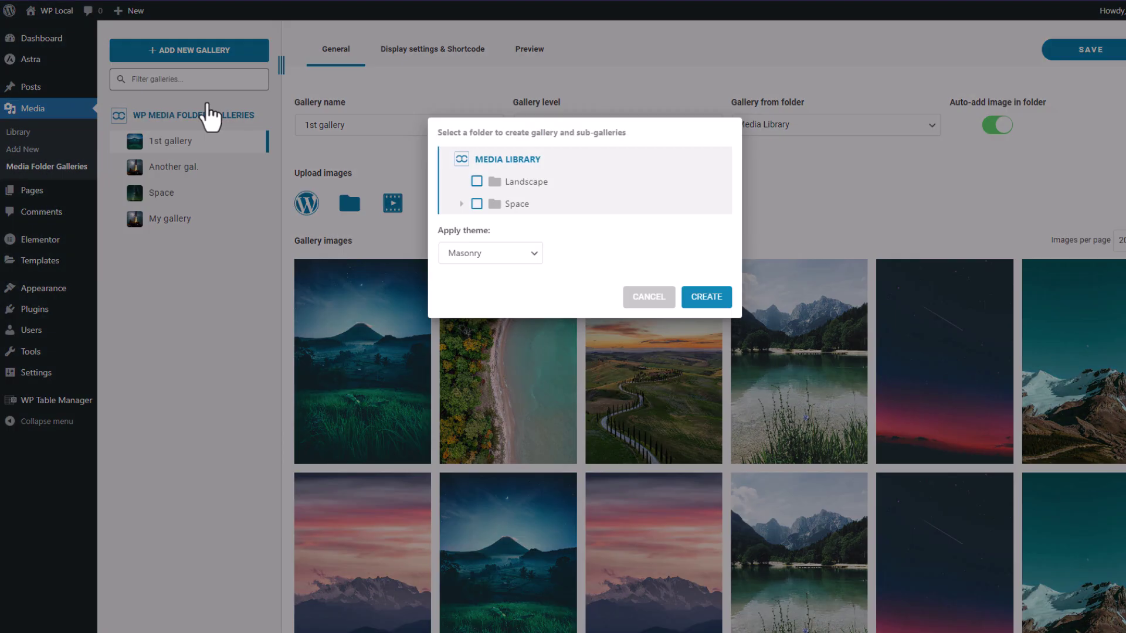
click(462, 204)
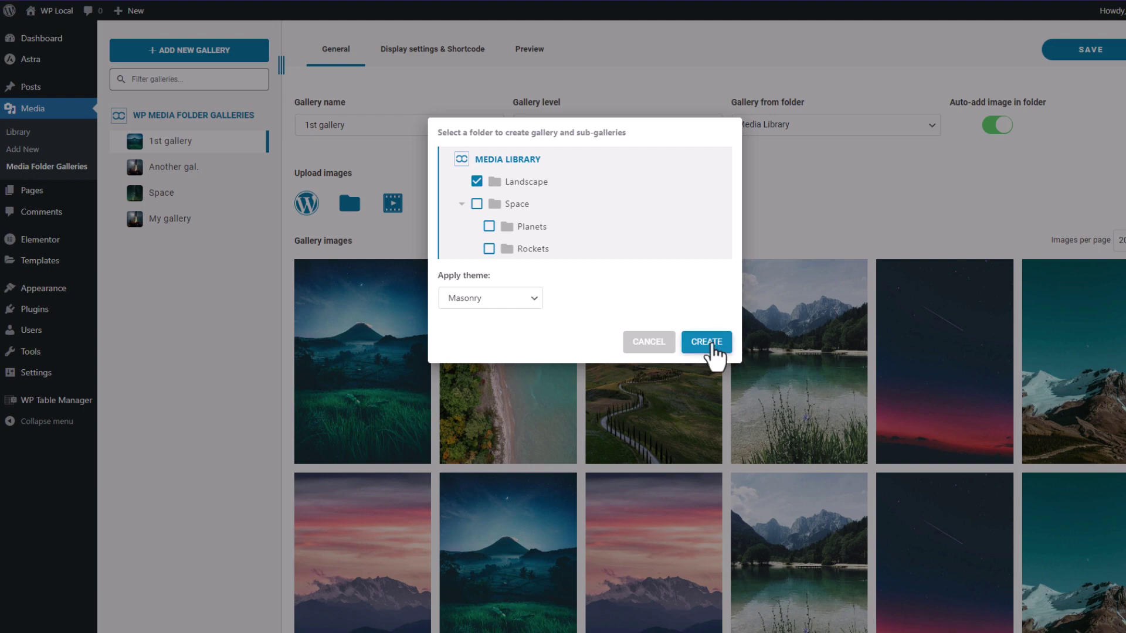
click(707, 341)
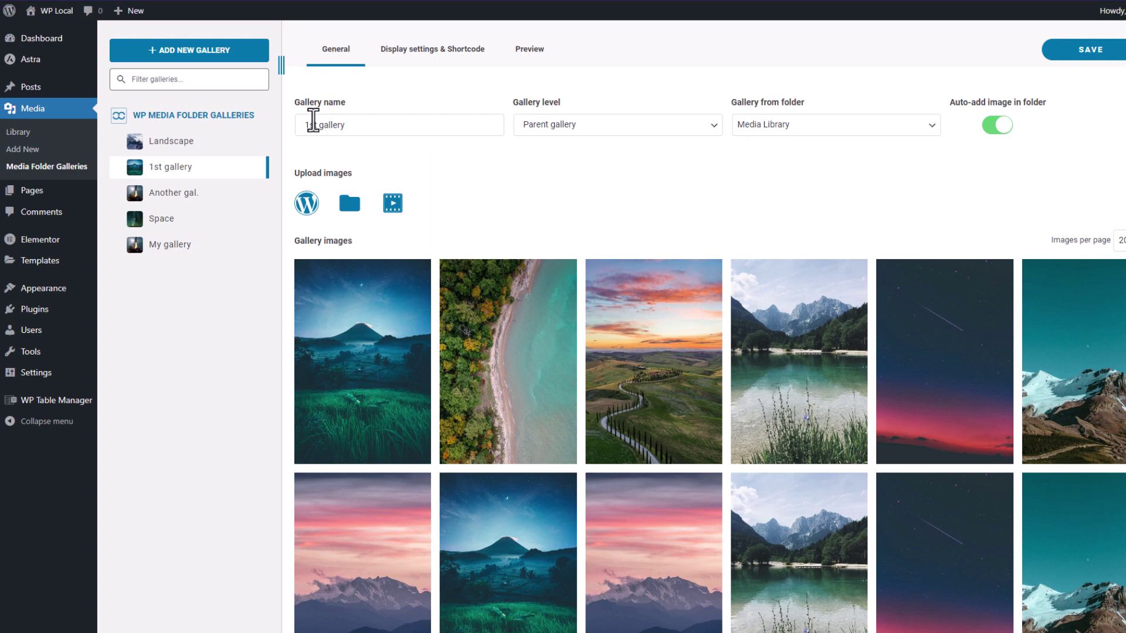
Enable 'Auto-add image in folder' on the new Landscape gallery.
click(168, 142)
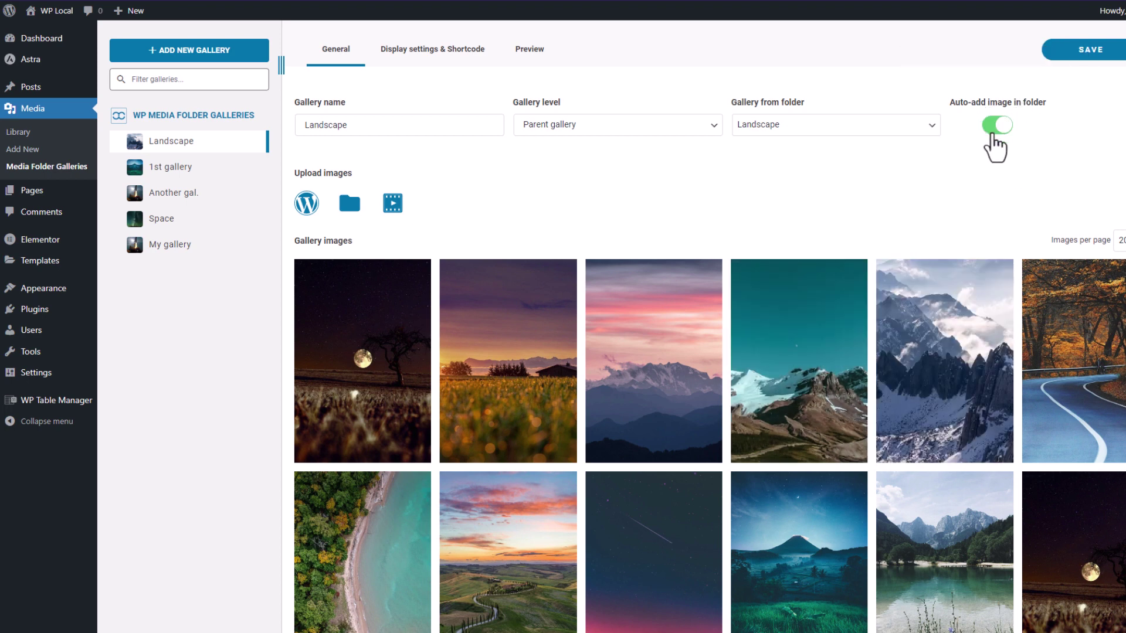
click(996, 128)
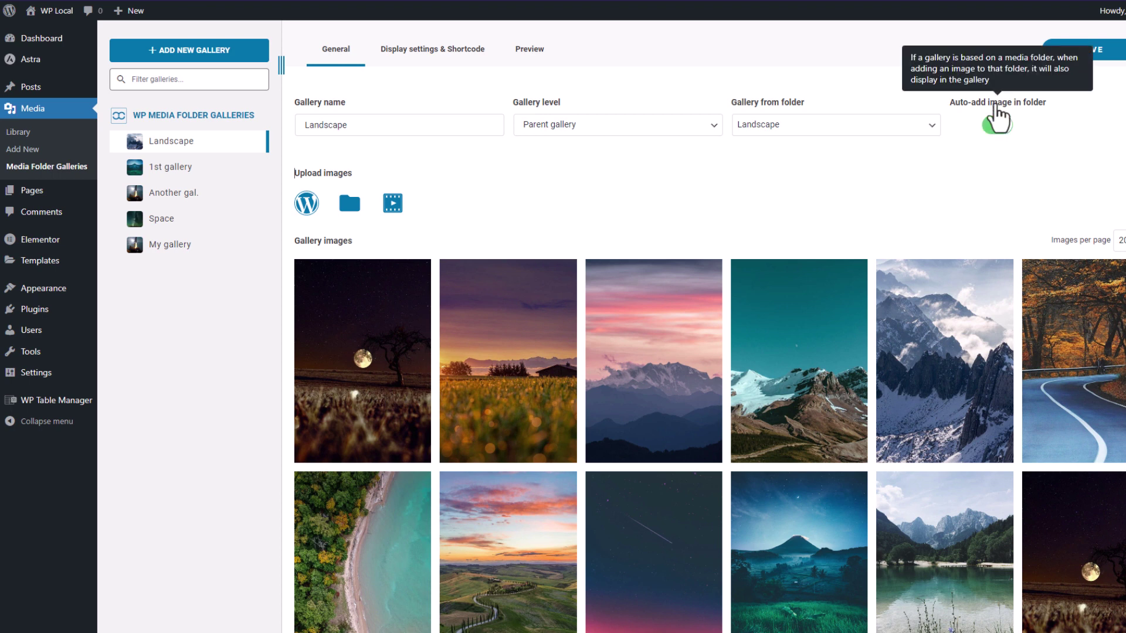
mouse_move(630, 271)
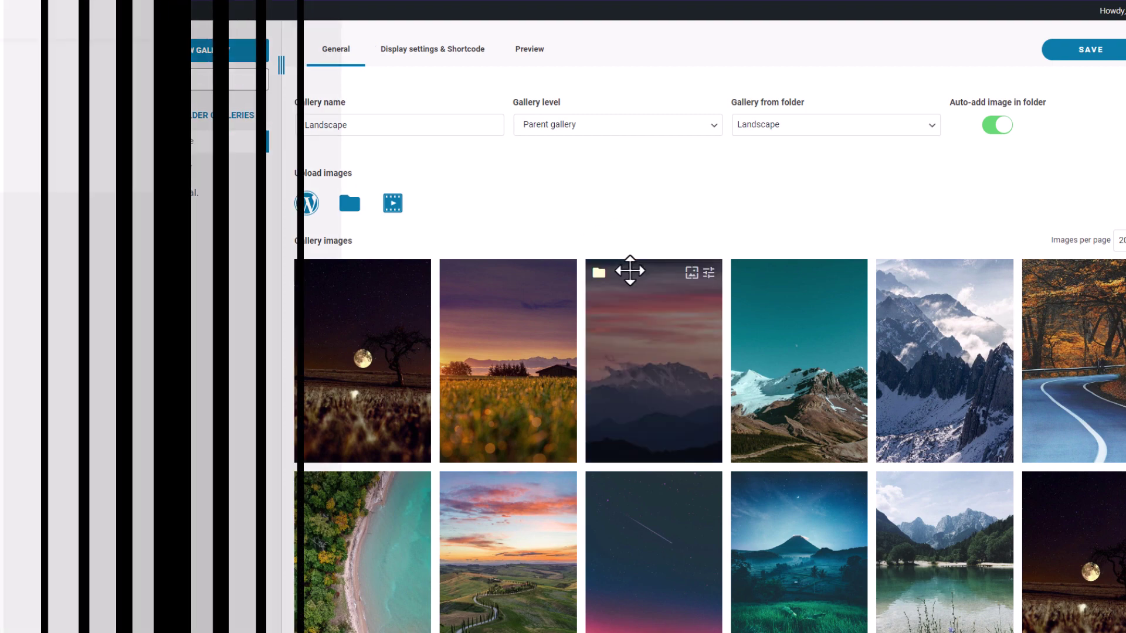
scroll(778, 331, down, 3)
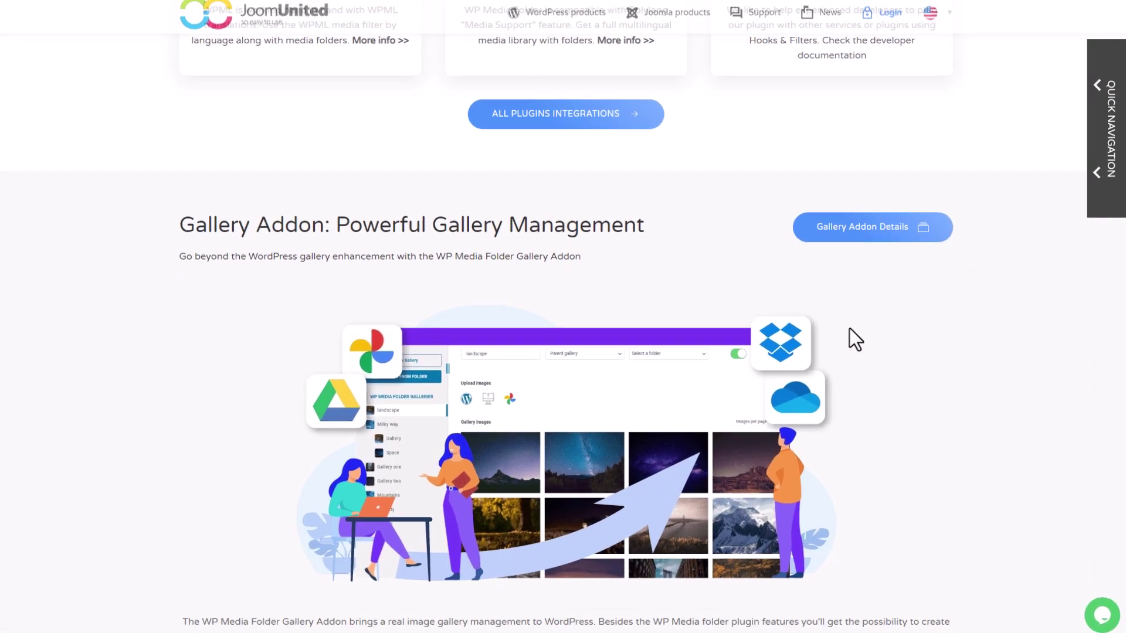
scroll(850, 327, down, 3)
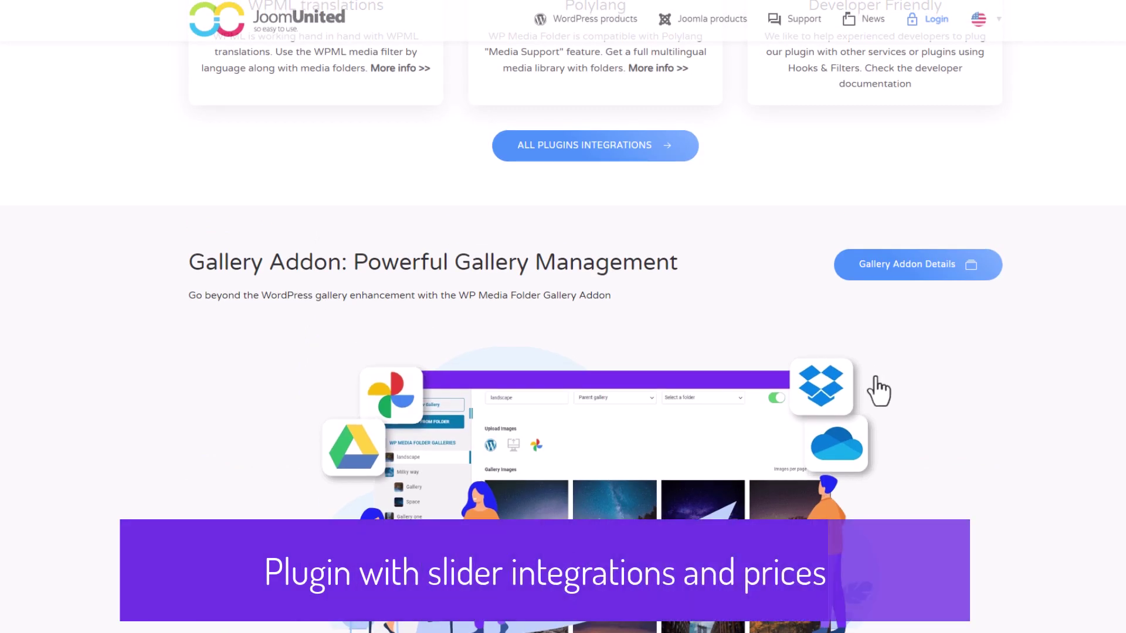
scroll(884, 371, up, 3)
scroll(968, 396, up, 3)
scroll(1032, 405, up, 3)
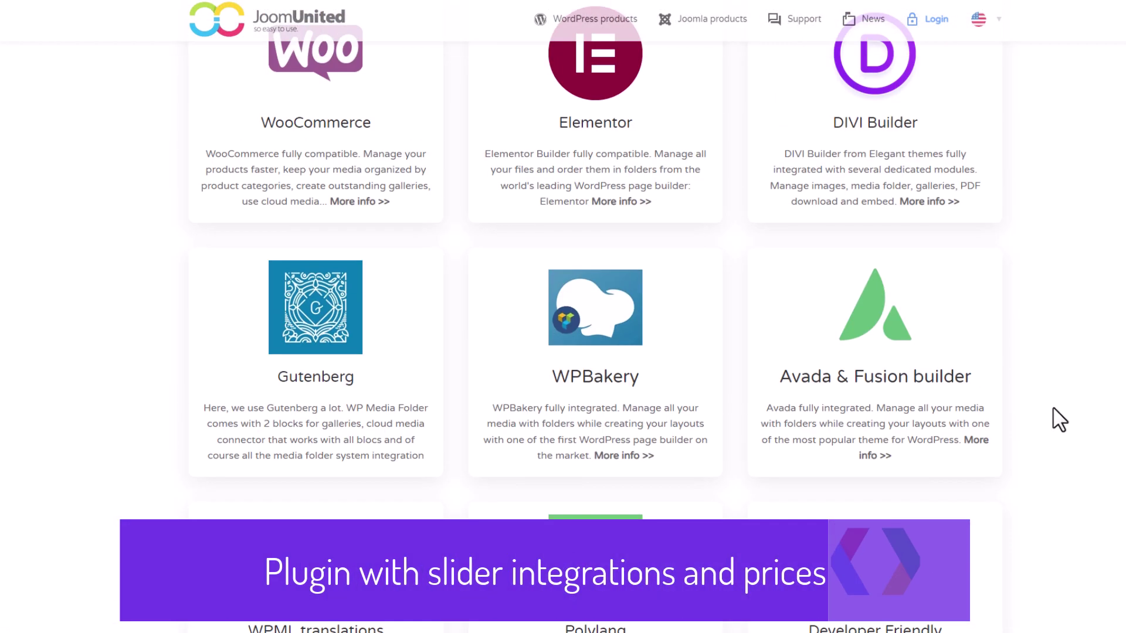
scroll(686, 211, up, 3)
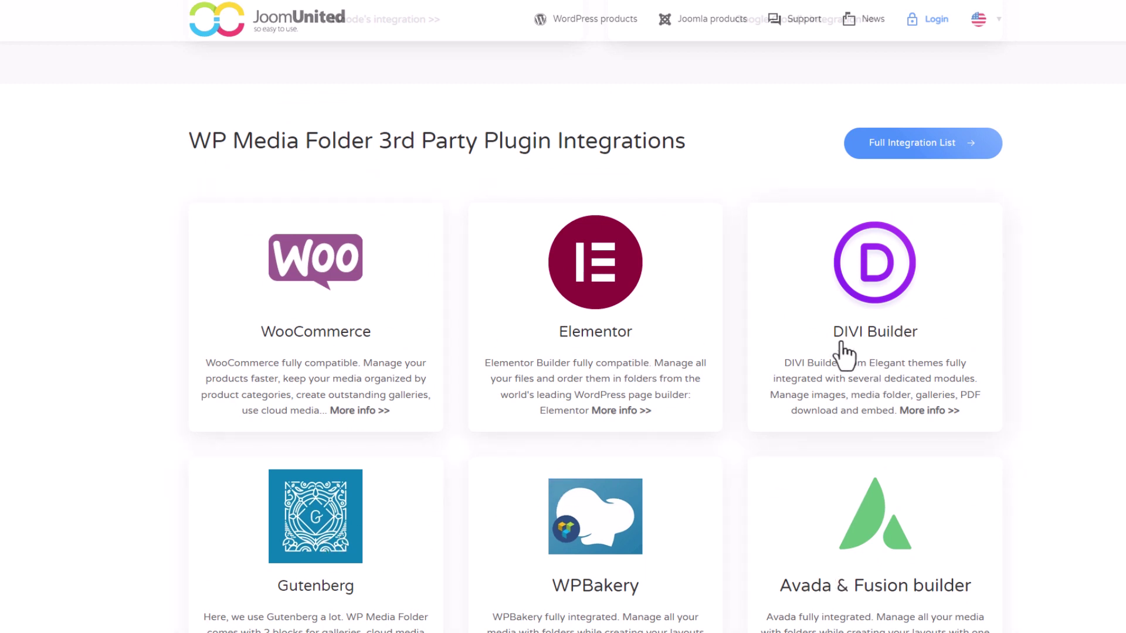
scroll(676, 482, up, 3)
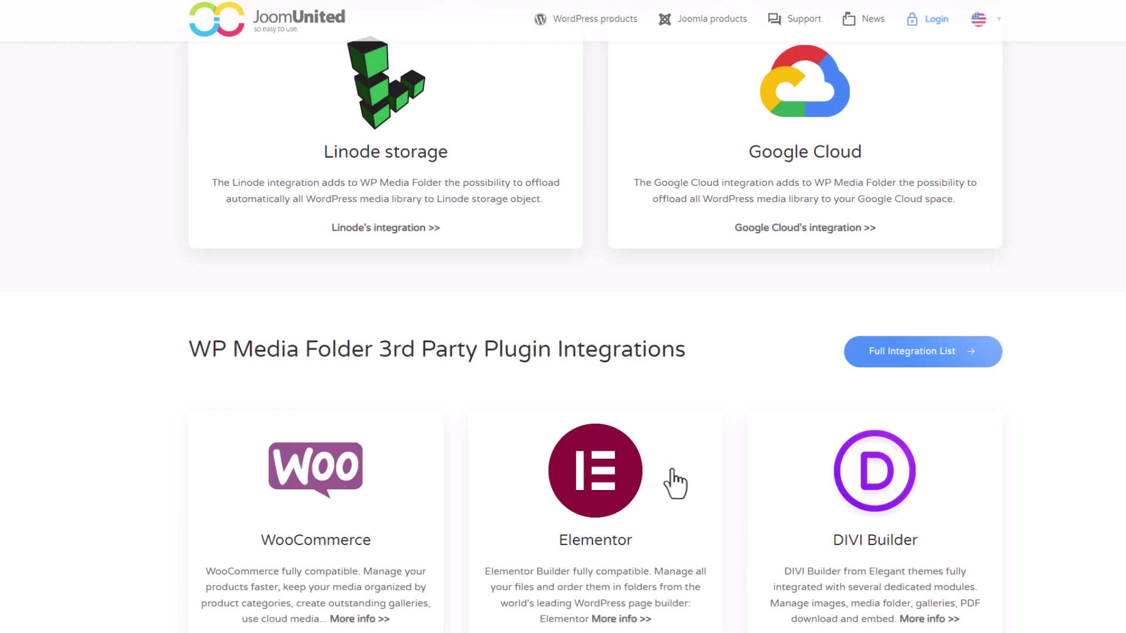
scroll(988, 587, up, 3)
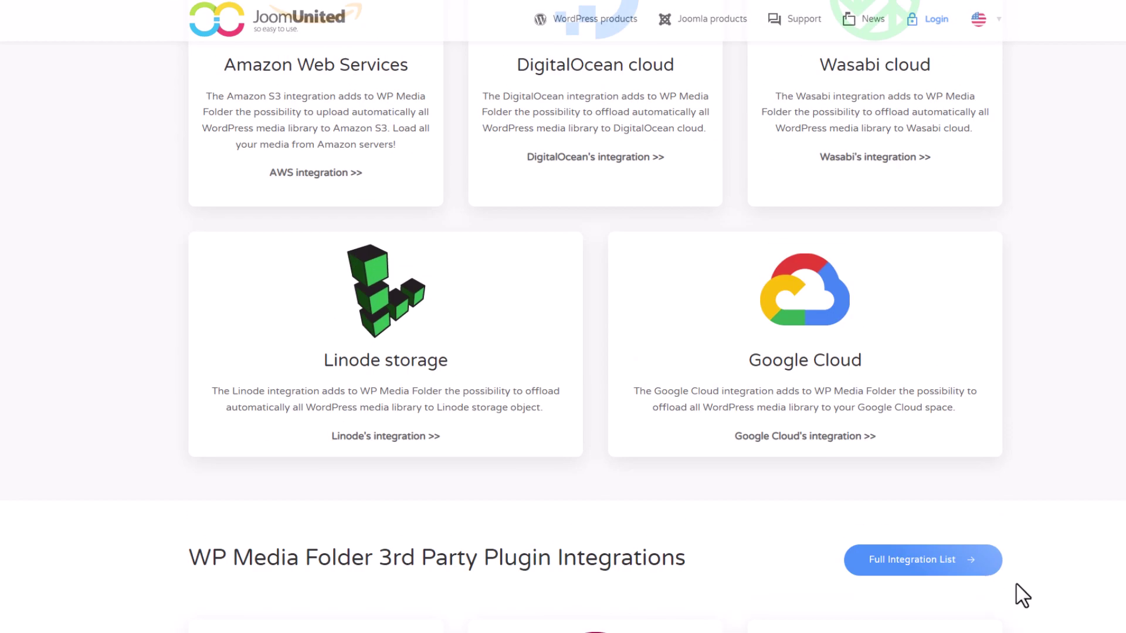
scroll(1021, 594, up, 3)
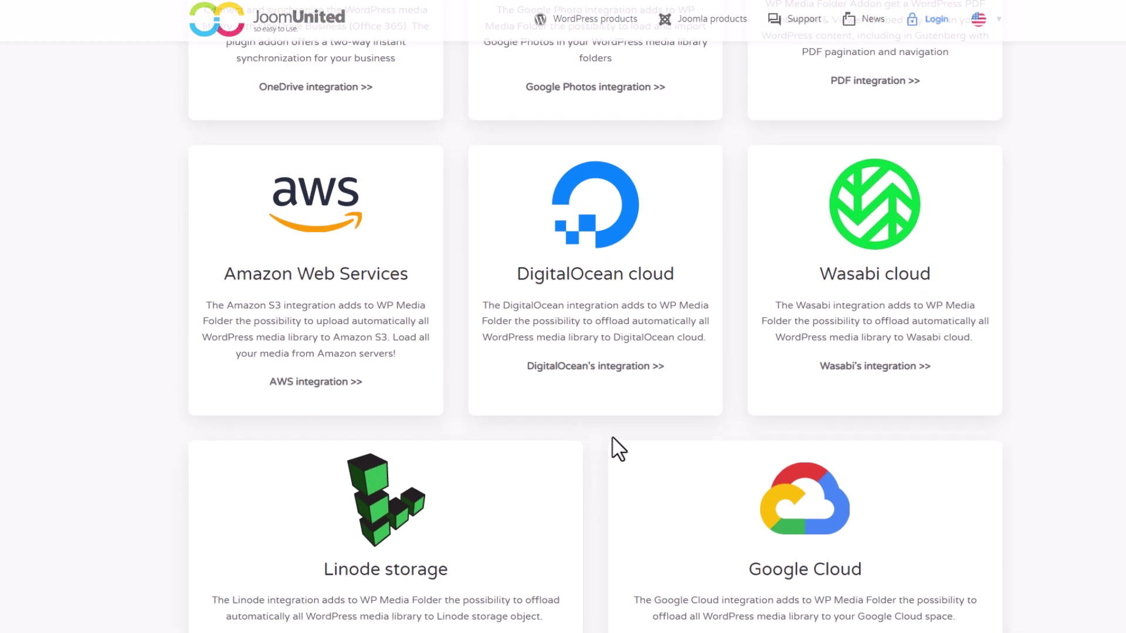
scroll(378, 316, up, 3)
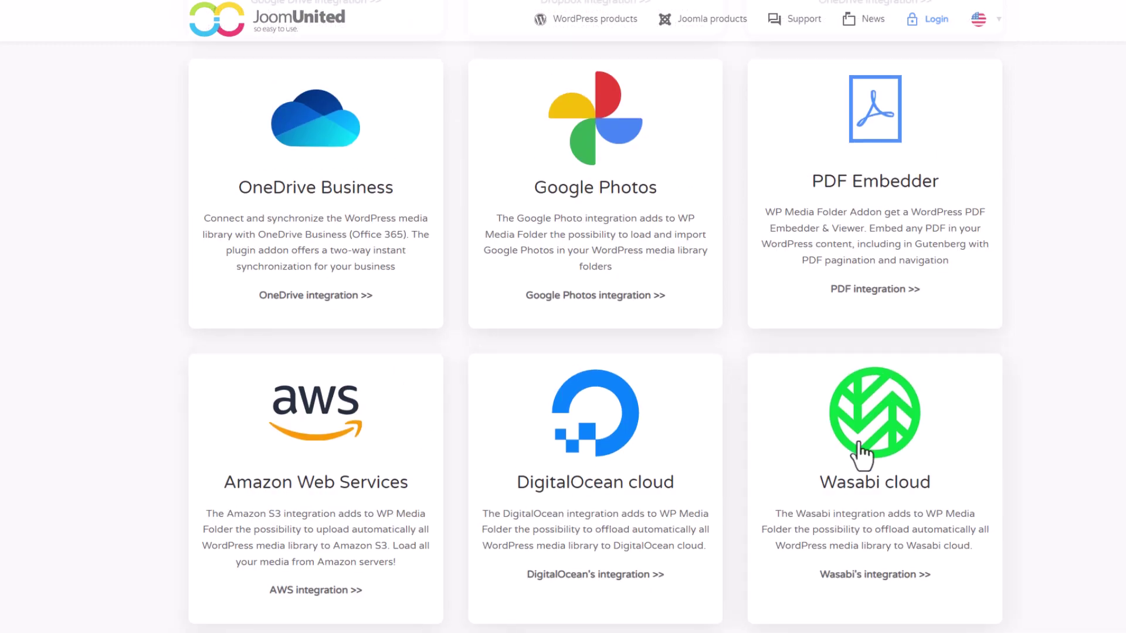
scroll(861, 458, up, 3)
scroll(880, 466, up, 3)
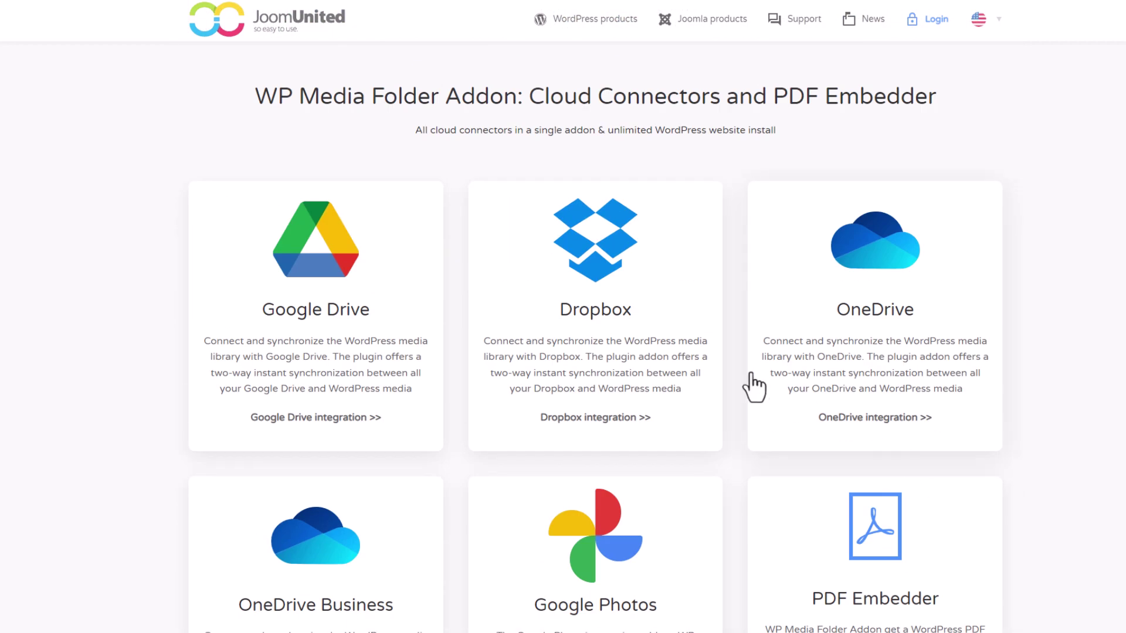
scroll(613, 563, down, 3)
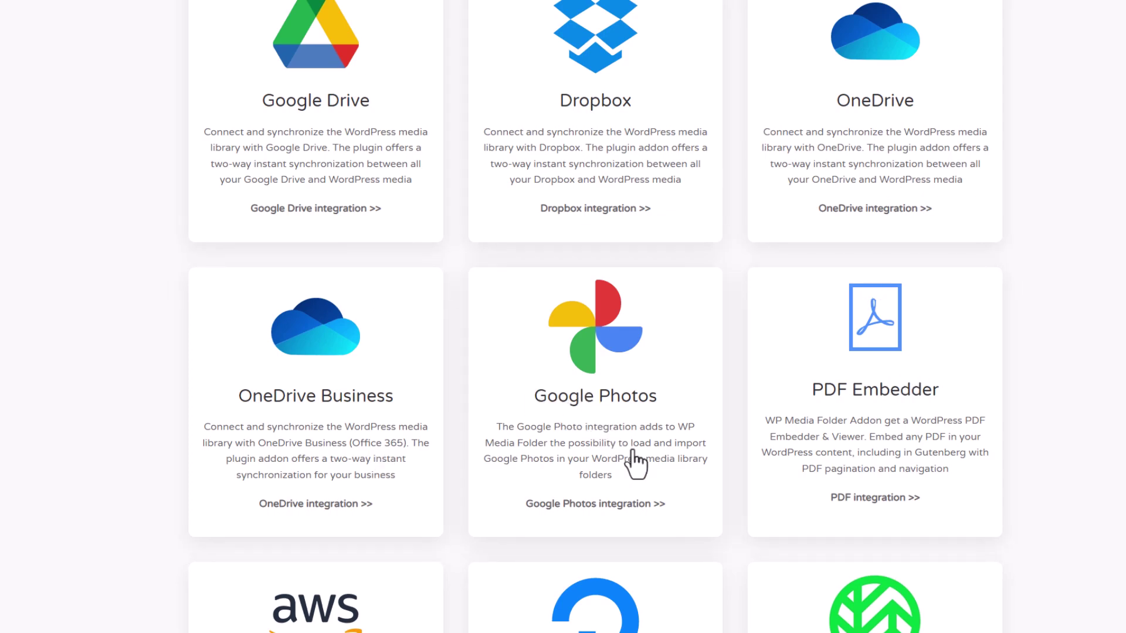
scroll(635, 462, down, 5)
scroll(635, 462, down, 5)
scroll(636, 462, down, 5)
scroll(635, 462, down, 4)
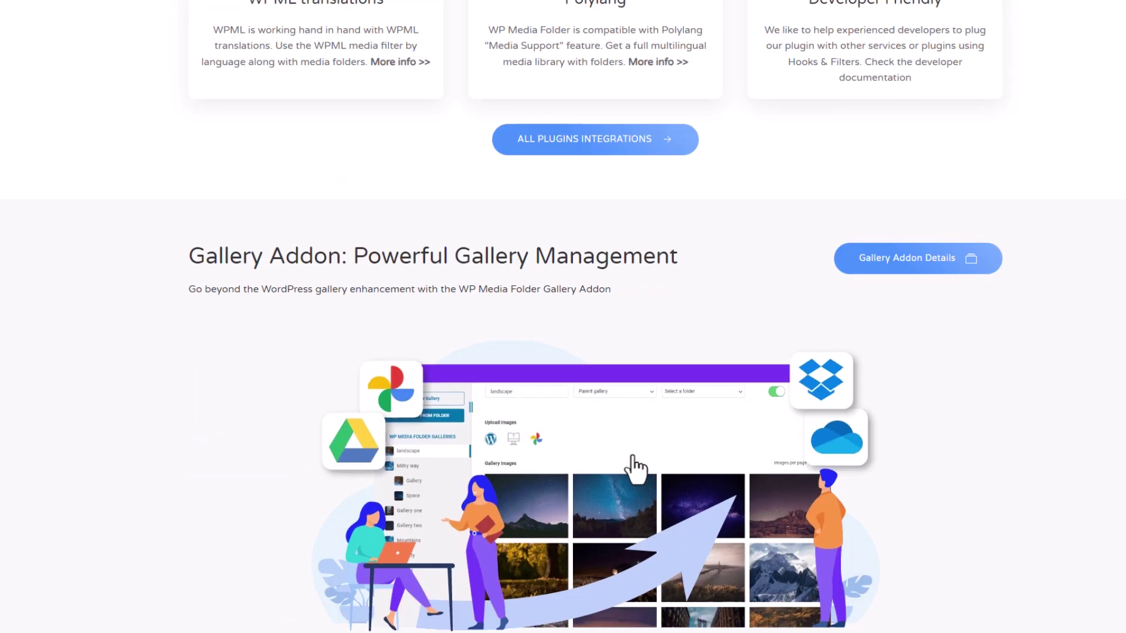
scroll(635, 467, down, 8)
scroll(635, 466, down, 8)
scroll(635, 467, down, 3)
scroll(722, 446, up, 3)
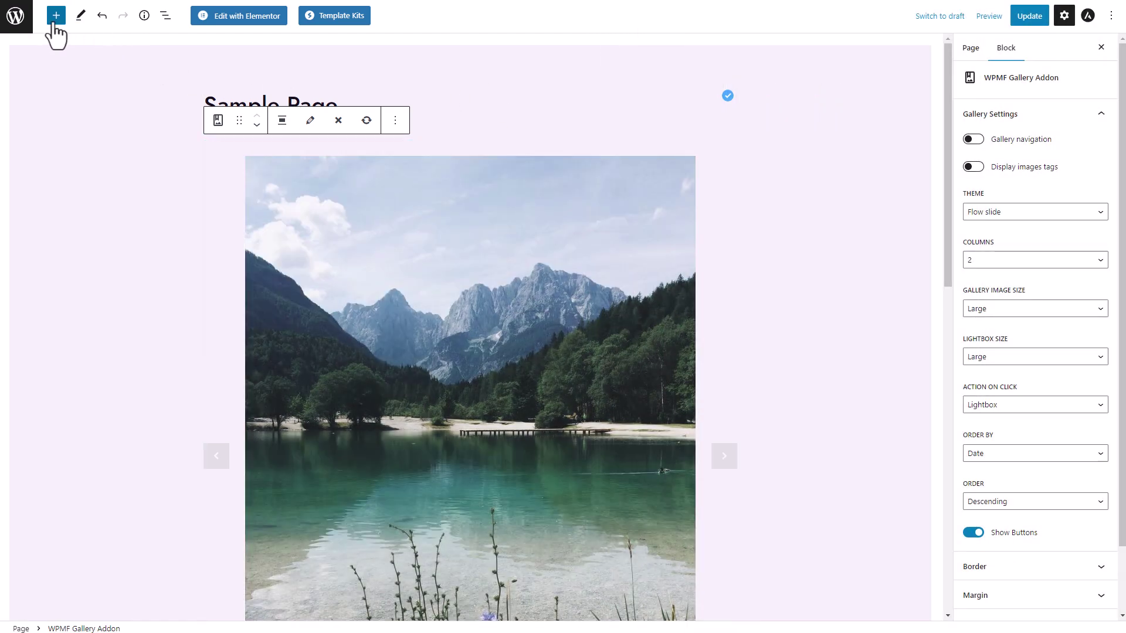
scroll(179, 246, down, 3)
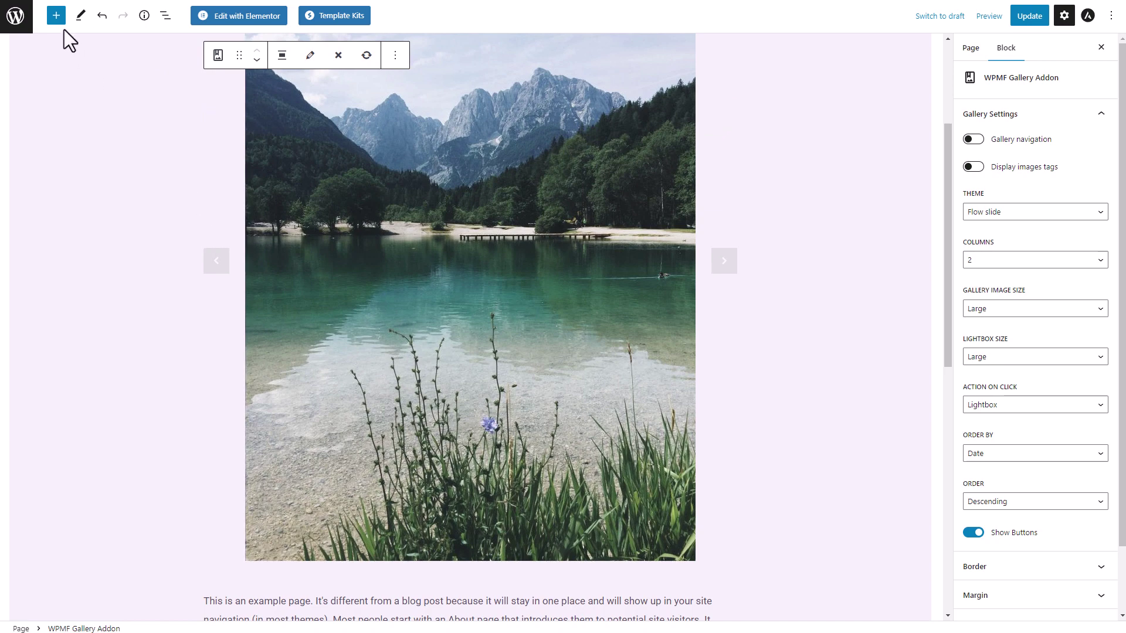
Open the live Sample Page to watch the slider gallery on the front end.
click(56, 16)
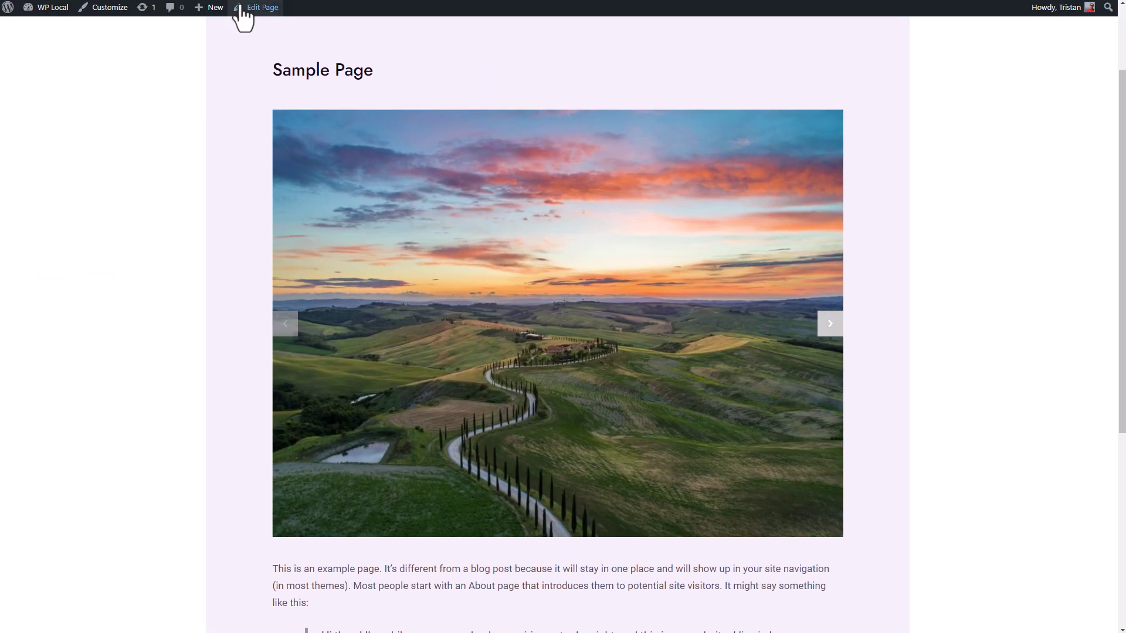